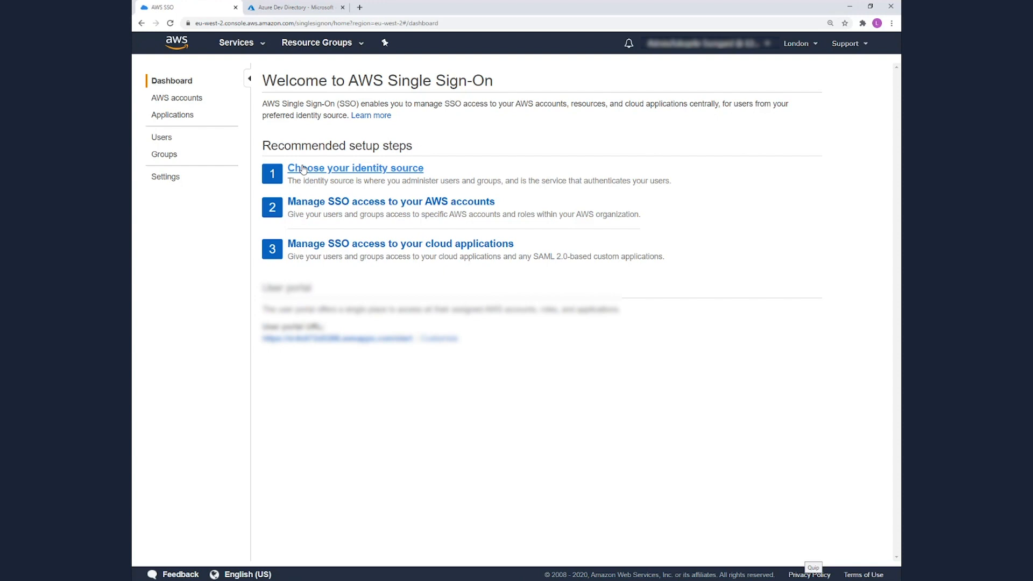
Select External identity provider as the new AWS SSO identity source and download the AWS SSO SAML metadata file
left_click(303, 169)
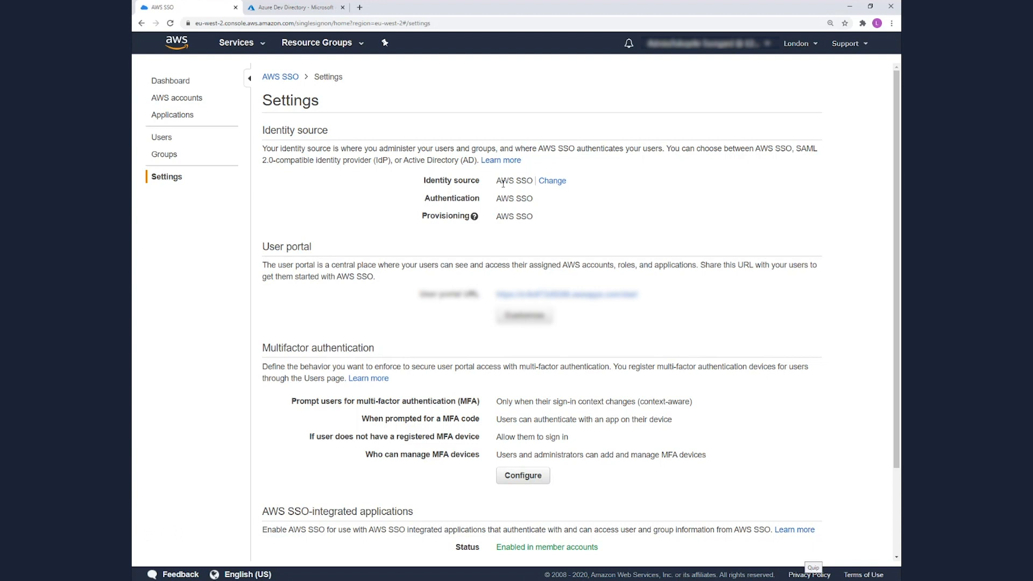
left_click(544, 183)
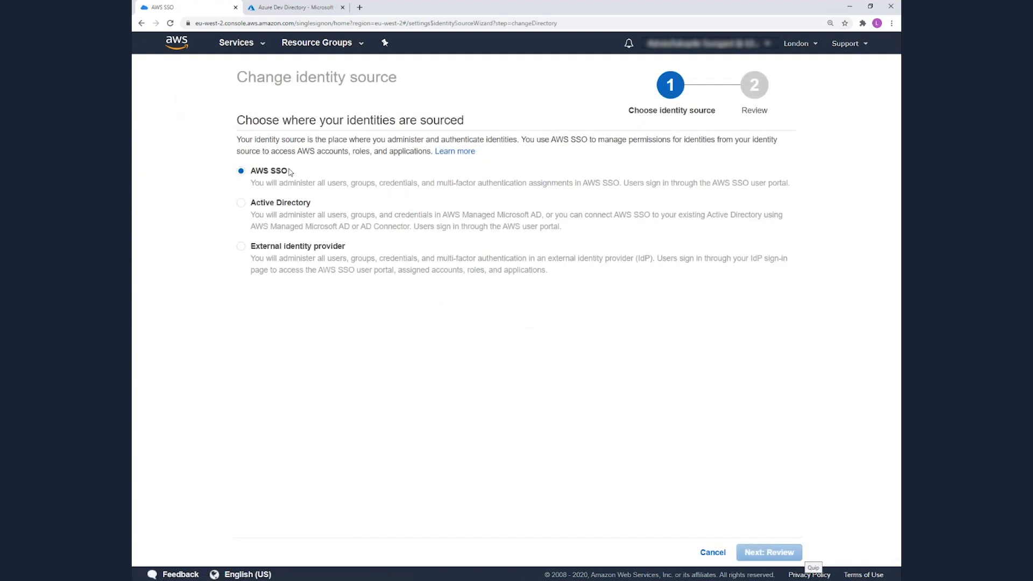
left_click(241, 247)
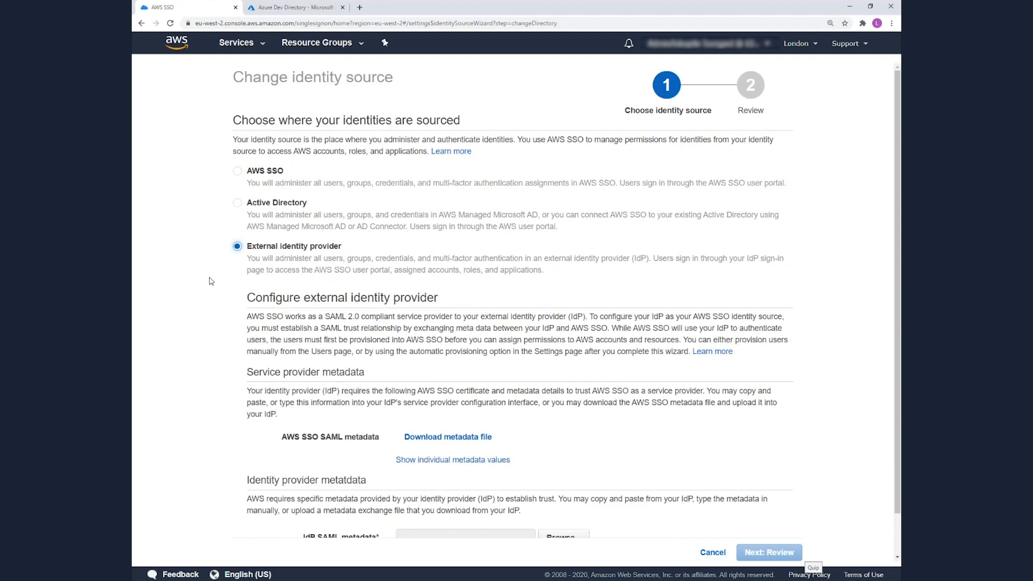
scroll(417, 338, "down", 1)
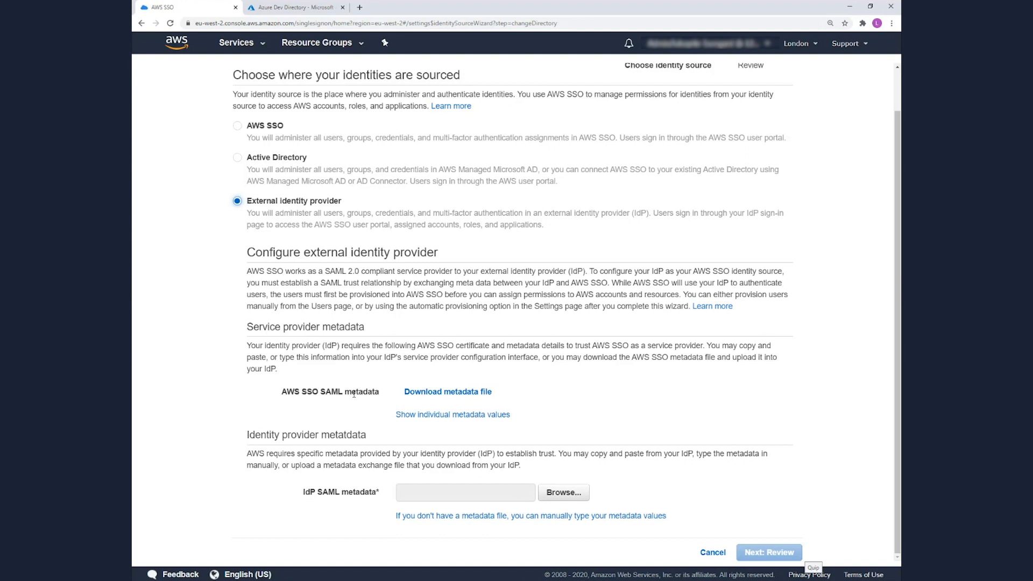
left_click(421, 393)
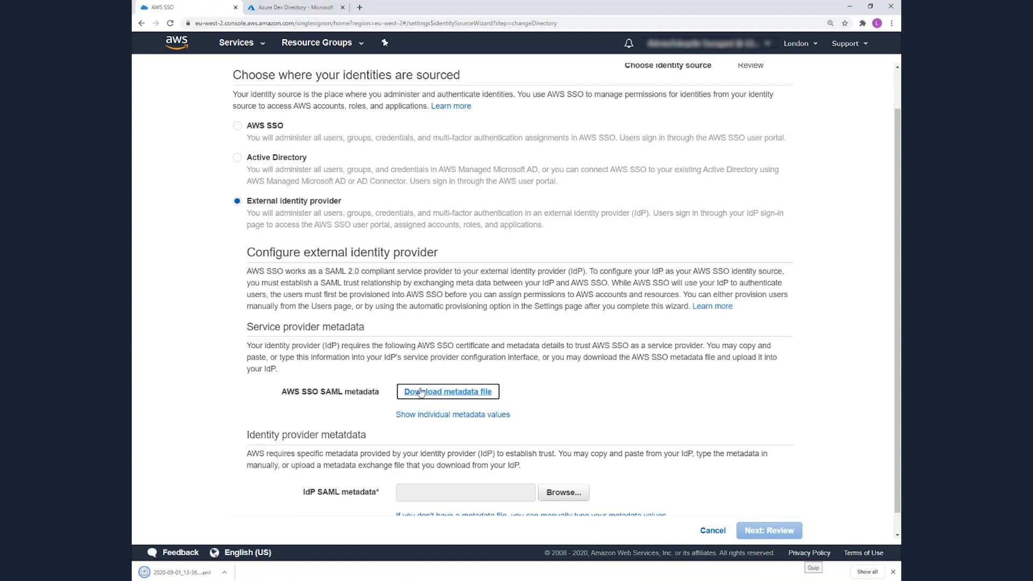
scroll(328, 440, "down", 1)
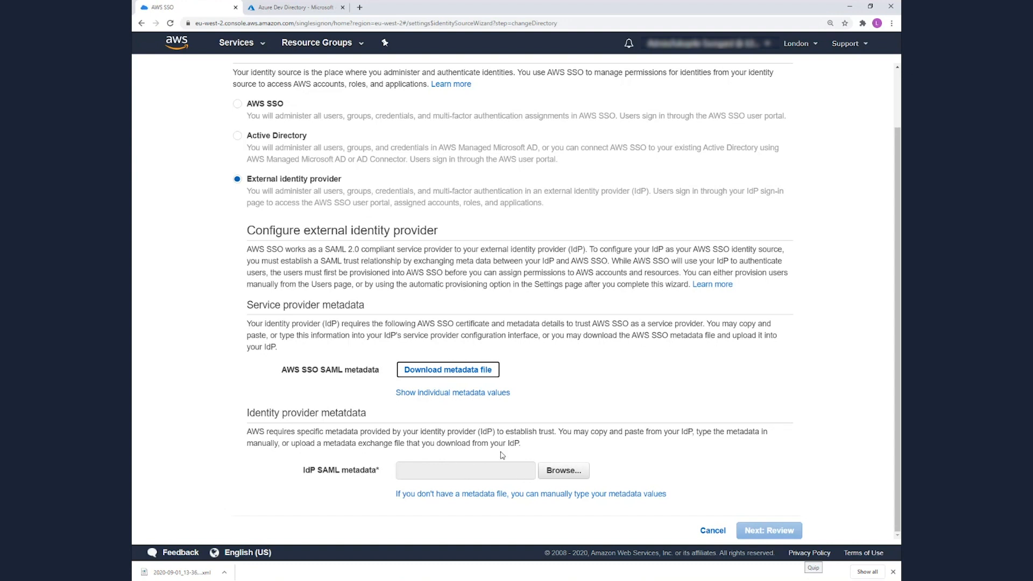
Switch to the Azure portal and add a non-gallery enterprise application named AWS SSO to Azure Dev Directory
left_click(294, 6)
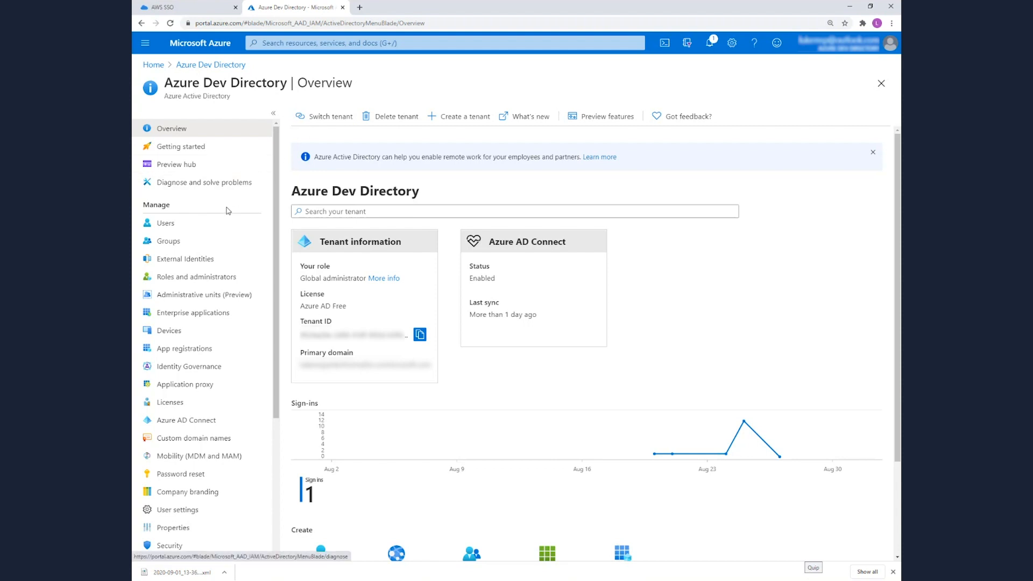
scroll(232, 258, "down", 1)
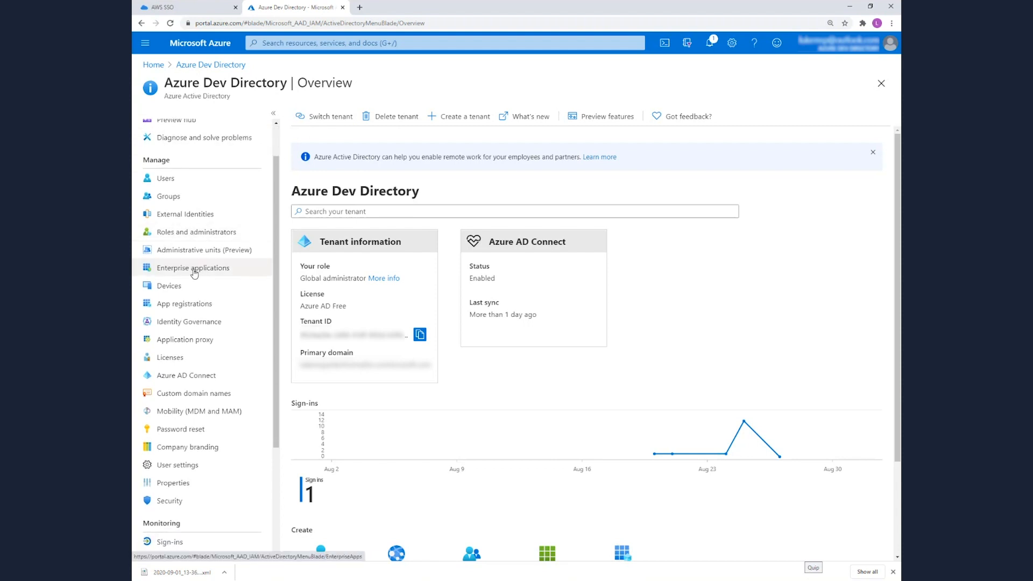
left_click(194, 269)
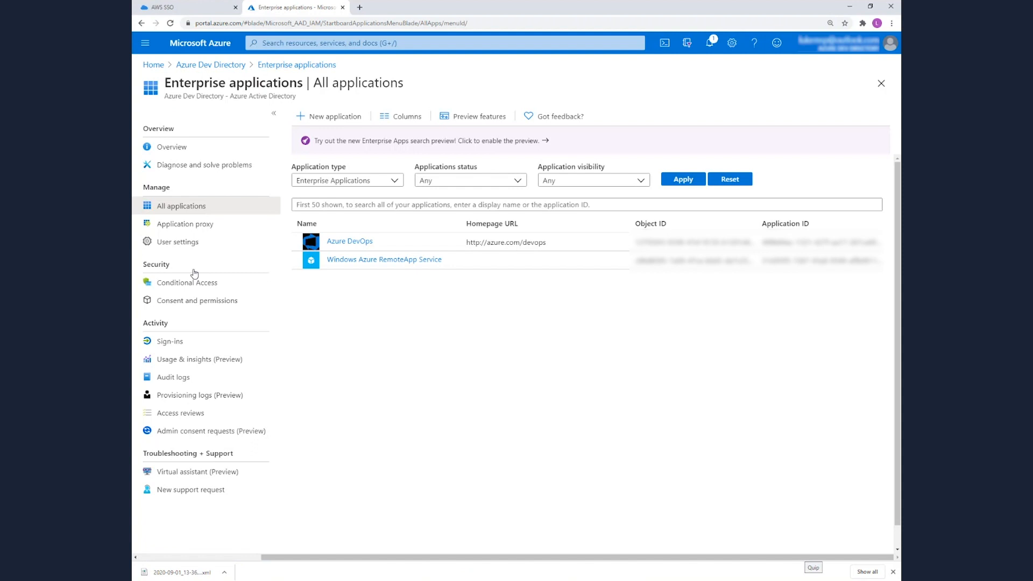
left_click(320, 120)
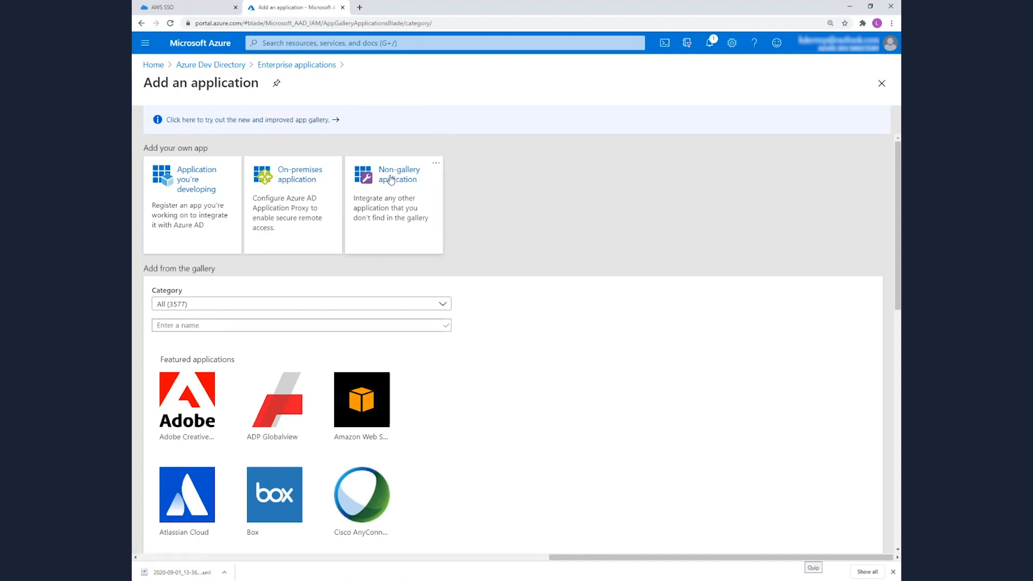
left_click(401, 187)
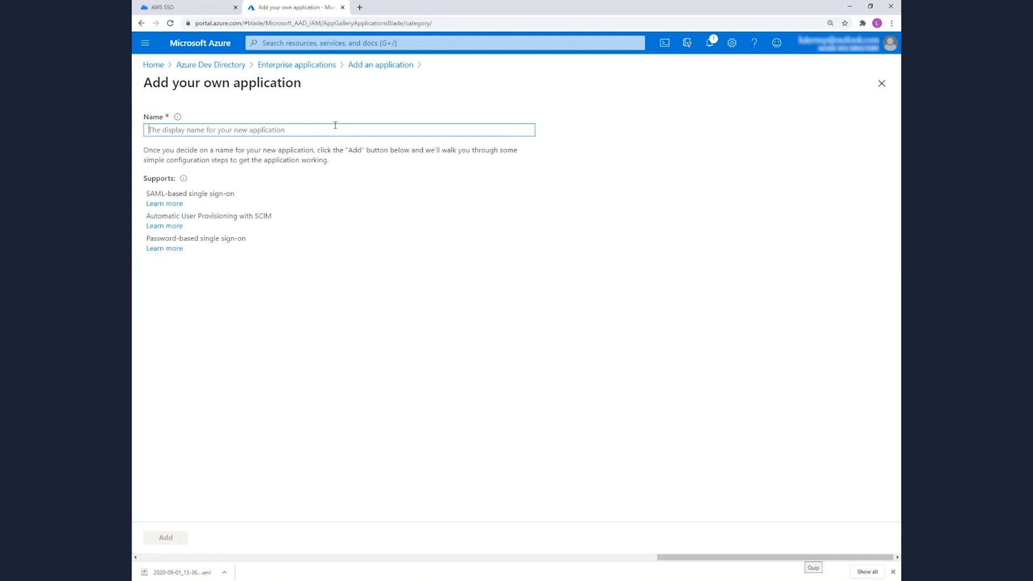
type("AW")
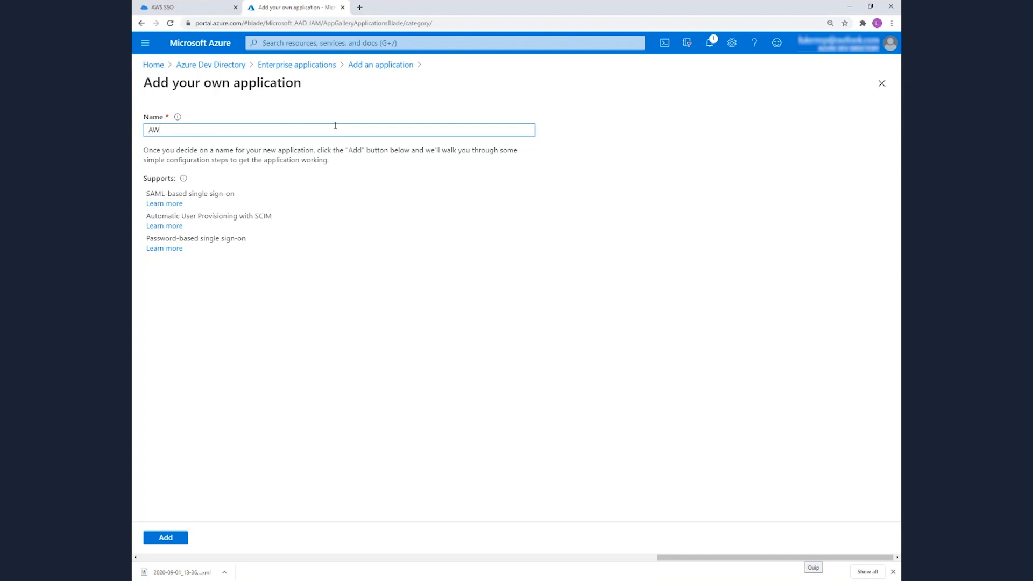
type("S SSO")
left_click(177, 541)
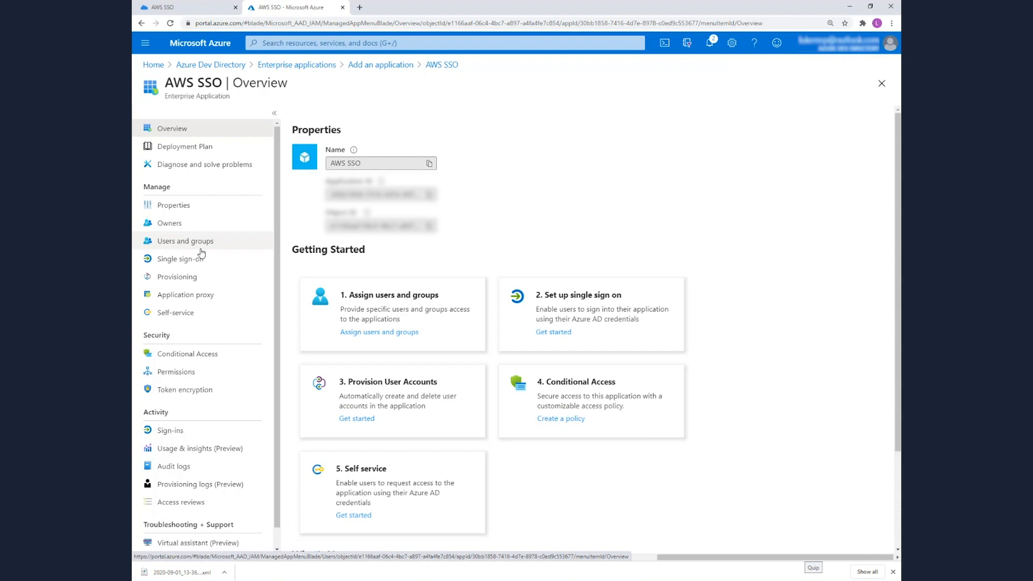
Choose SAML as the single sign-on method for the AWS SSO enterprise application
scroll(201, 253, "down", 1)
left_click(179, 239)
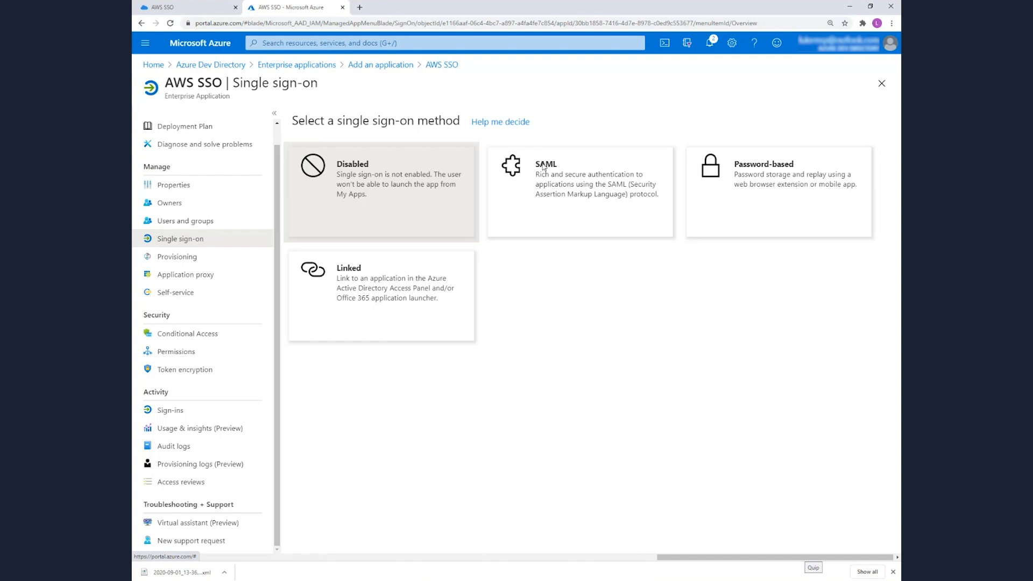
left_click(553, 186)
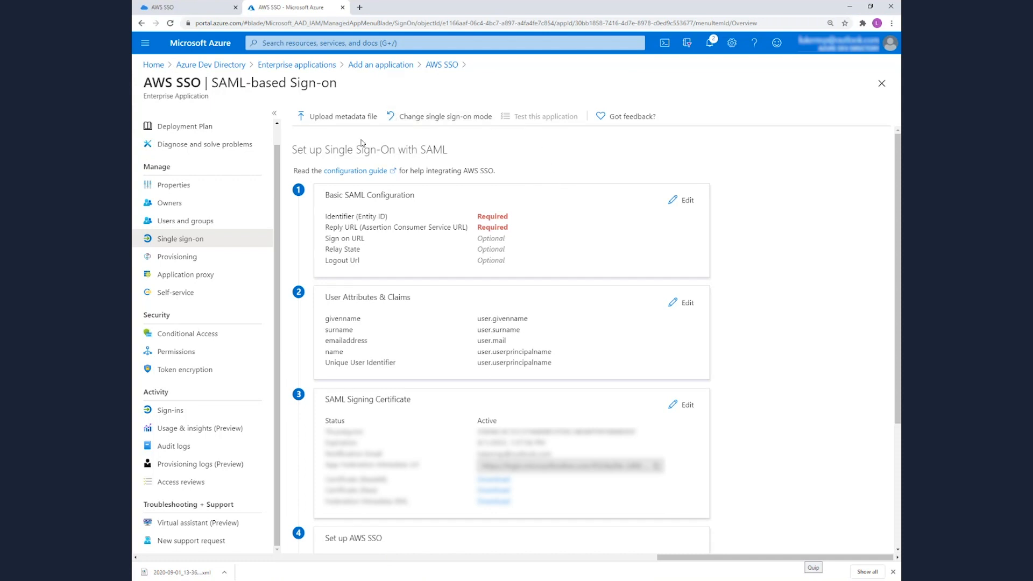
Upload the AWS metadata XML file from the Downloads folder to the application's SAML setup
left_click(335, 118)
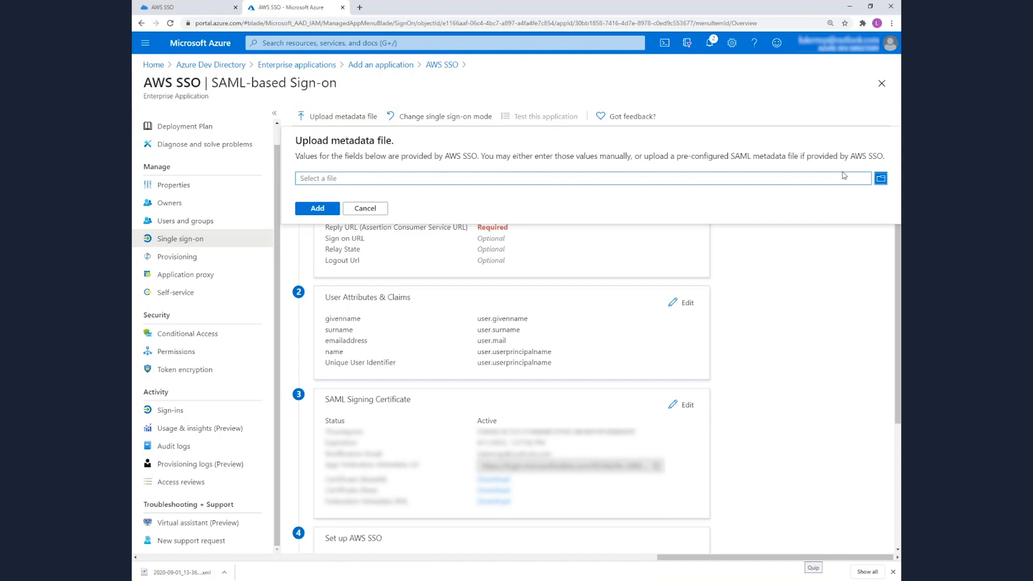
left_click(880, 180)
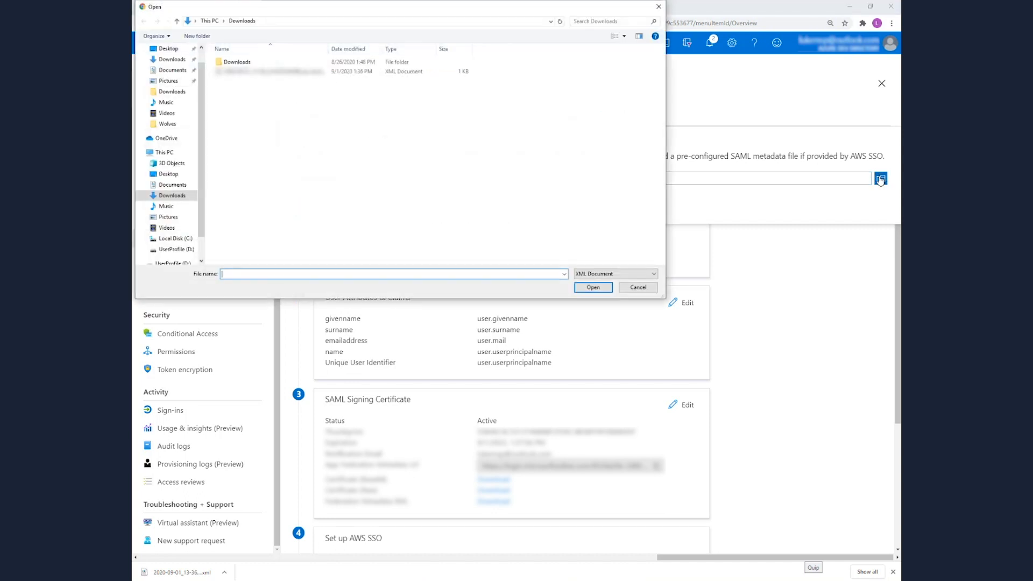
left_click(269, 74)
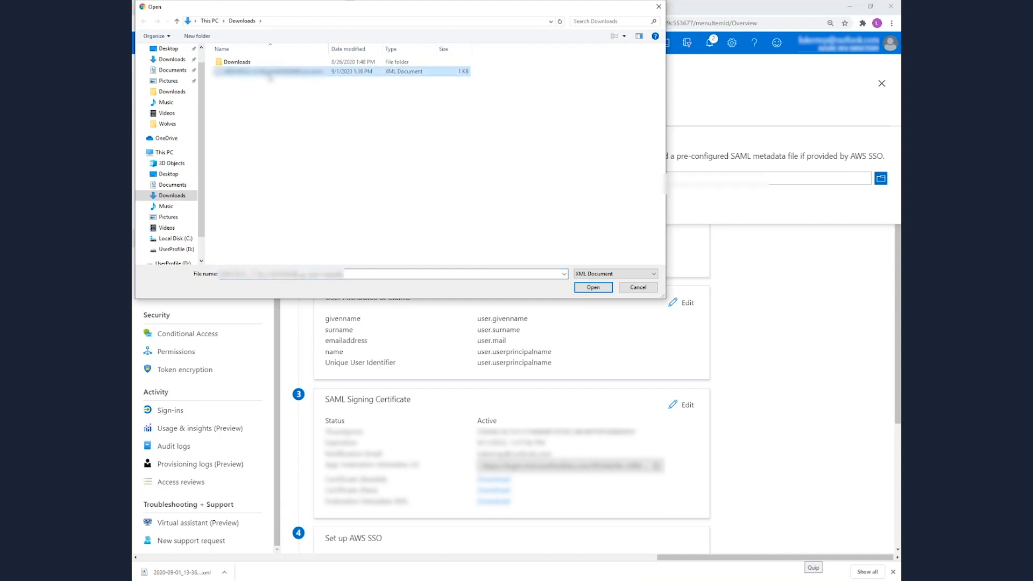
left_click(593, 287)
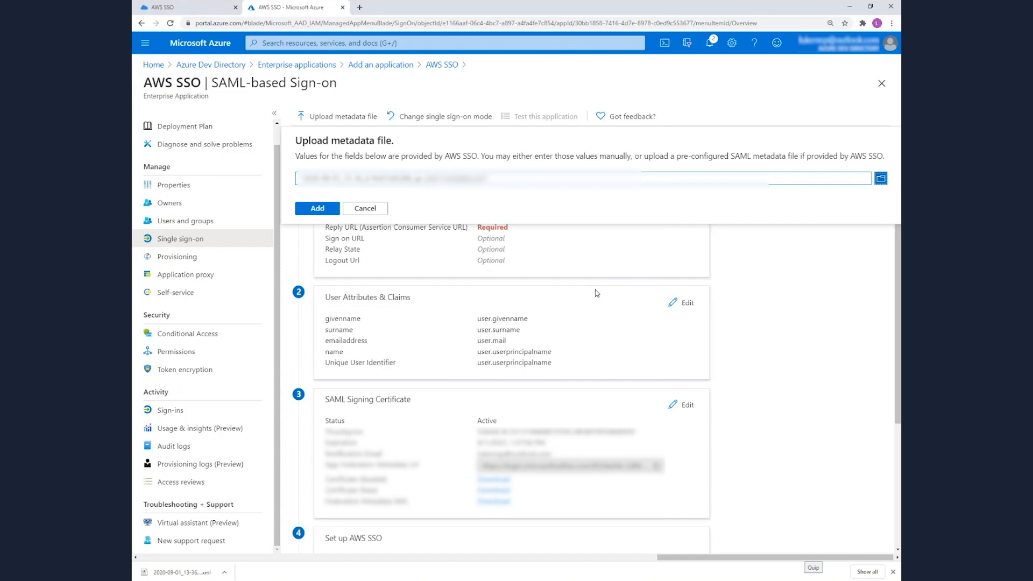
left_click(317, 208)
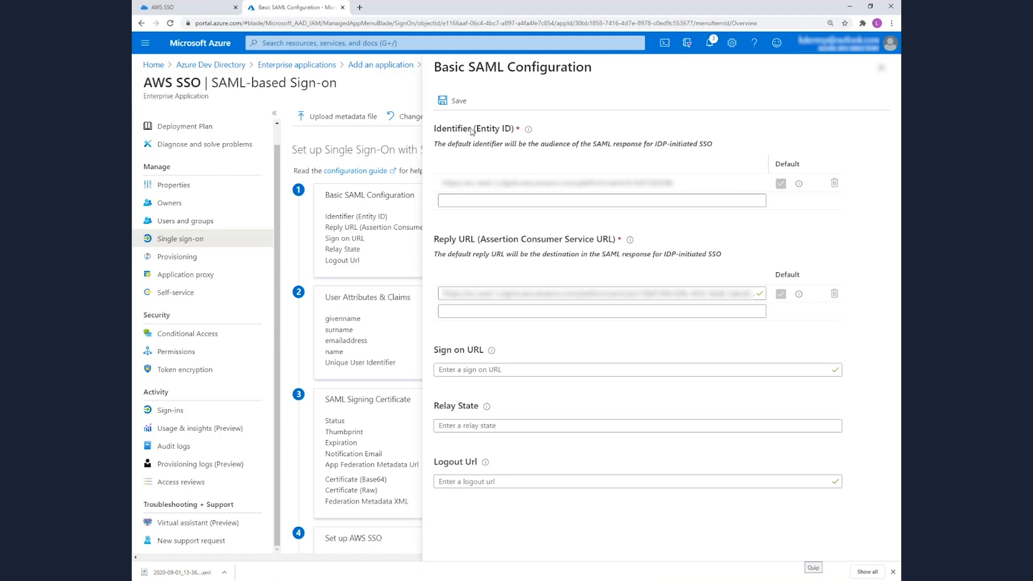
Save and close the Basic SAML Configuration, declining to test single sign-on at this point
left_click(446, 104)
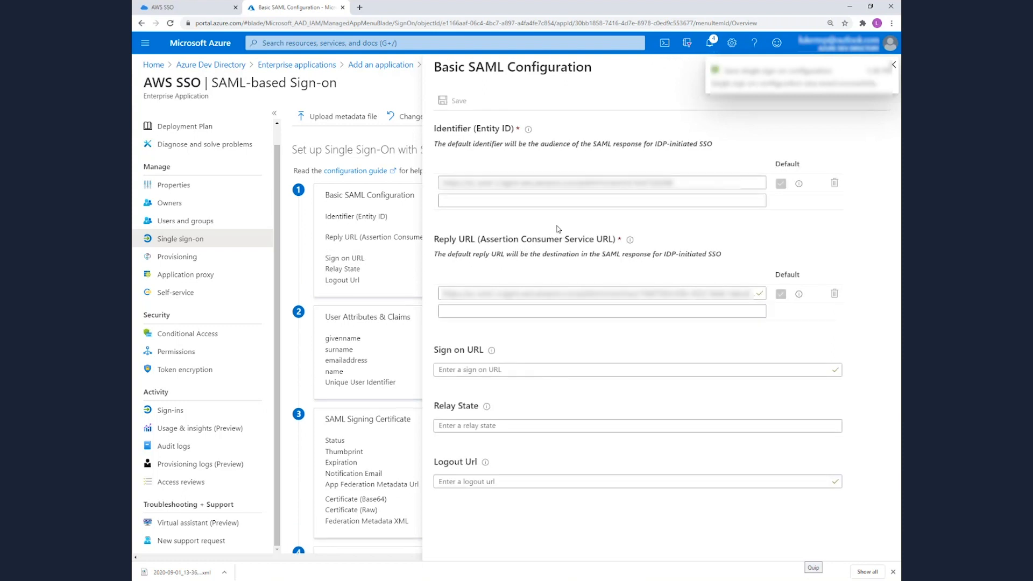
left_click(894, 67)
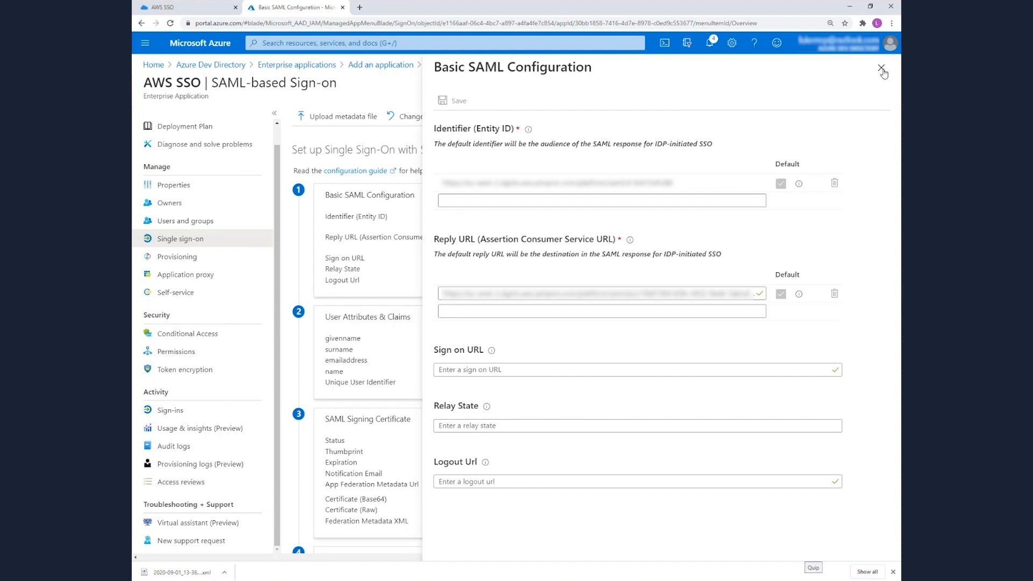
left_click(881, 68)
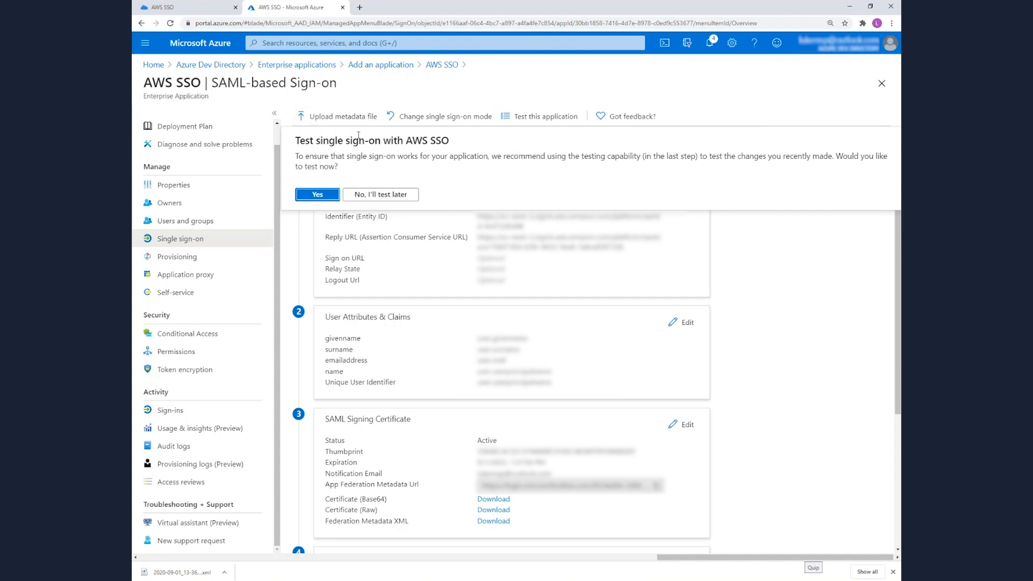
left_click(379, 195)
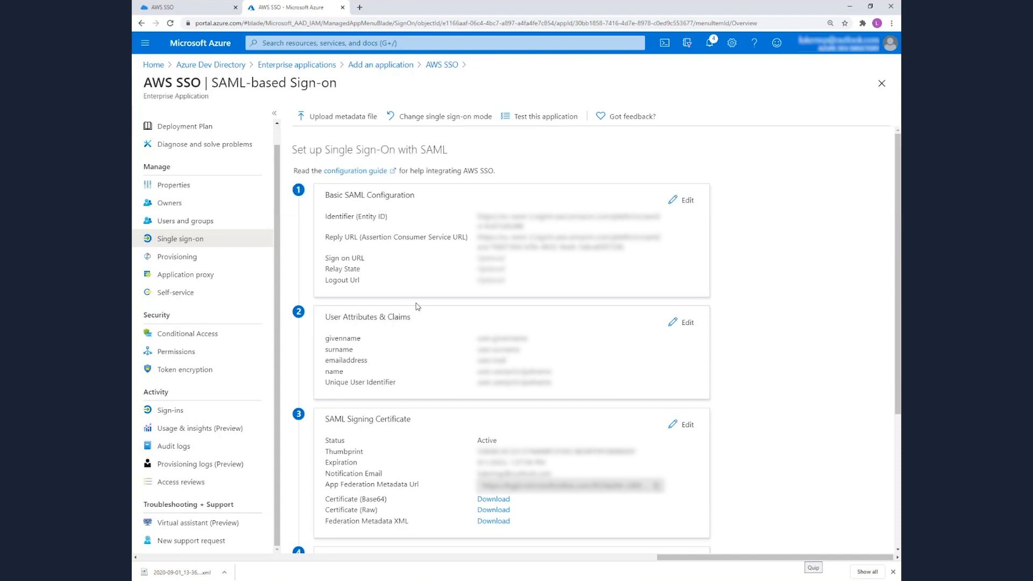
Download the Federation Metadata XML of the application's SAML signing certificate
scroll(418, 307, "down", 1)
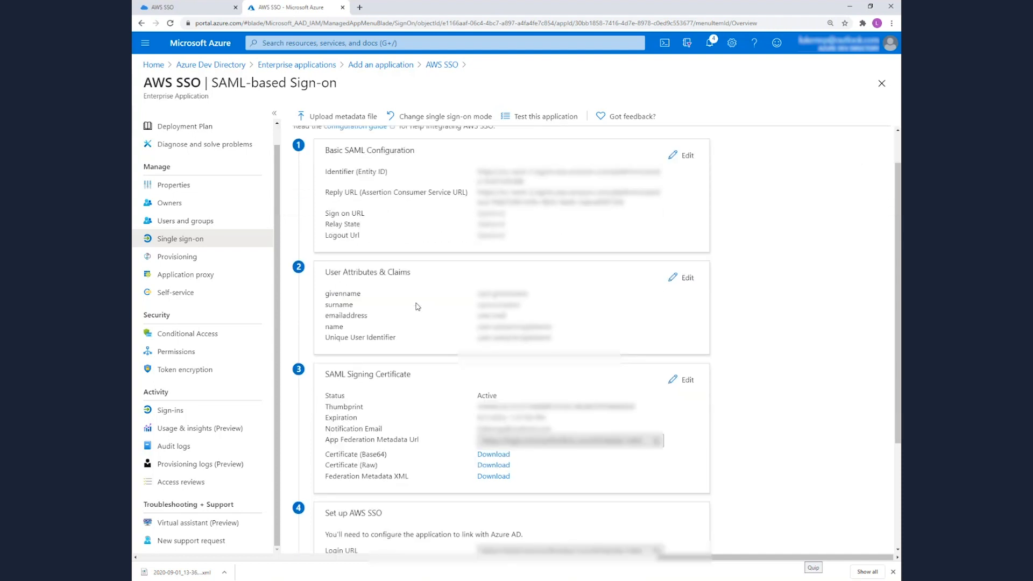
scroll(419, 383, "down", 1)
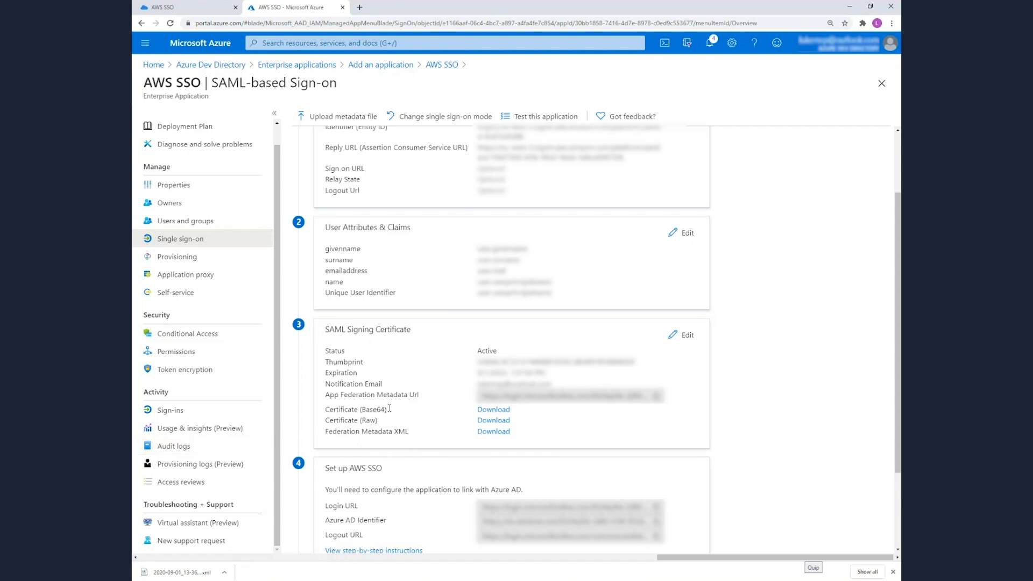
left_click(490, 431)
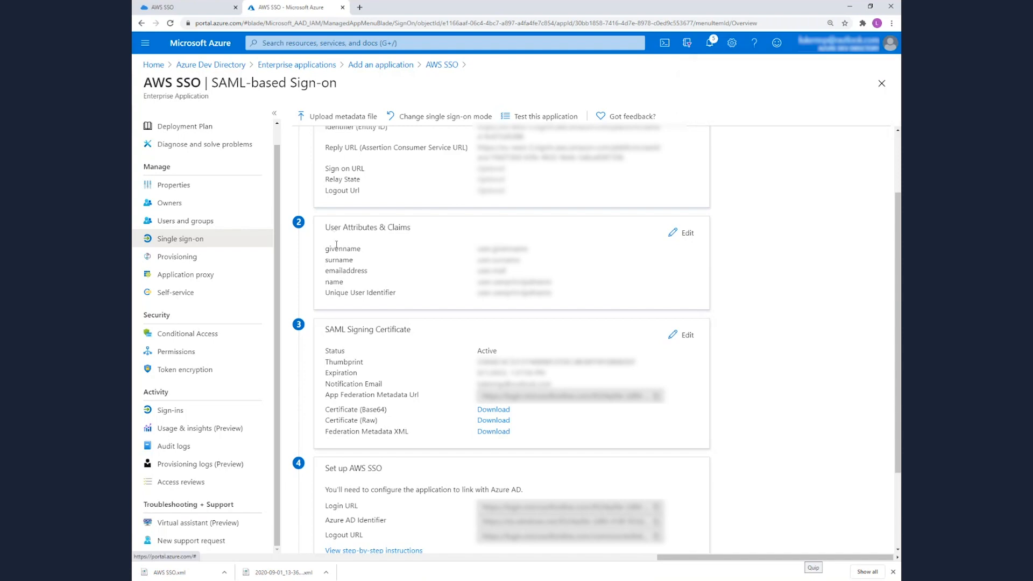
Switch back to the AWS SSO console and supply the AWS SSO XML file from Local Disk (C:) as the IdP SAML metadata
left_click(172, 9)
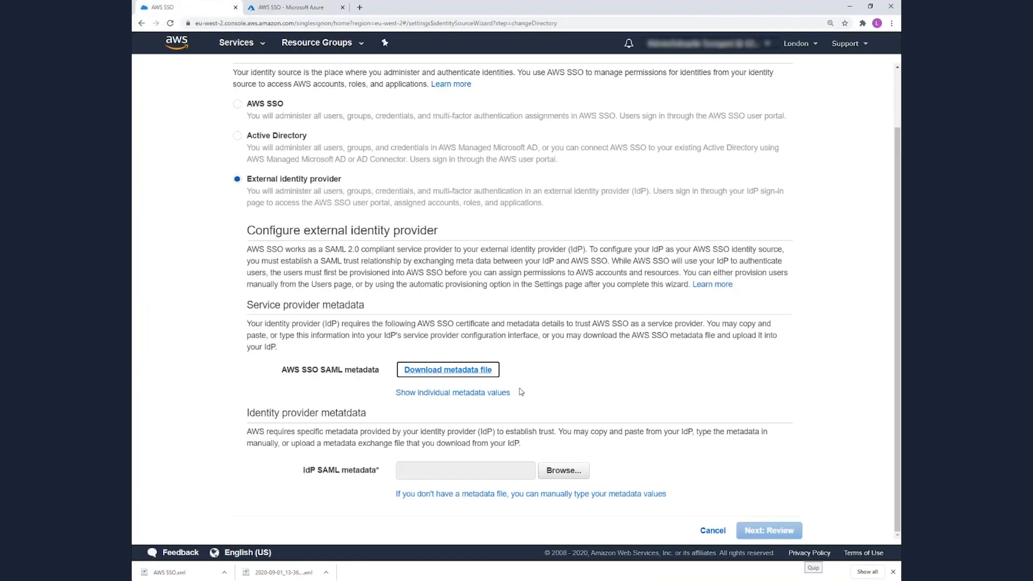
left_click(565, 470)
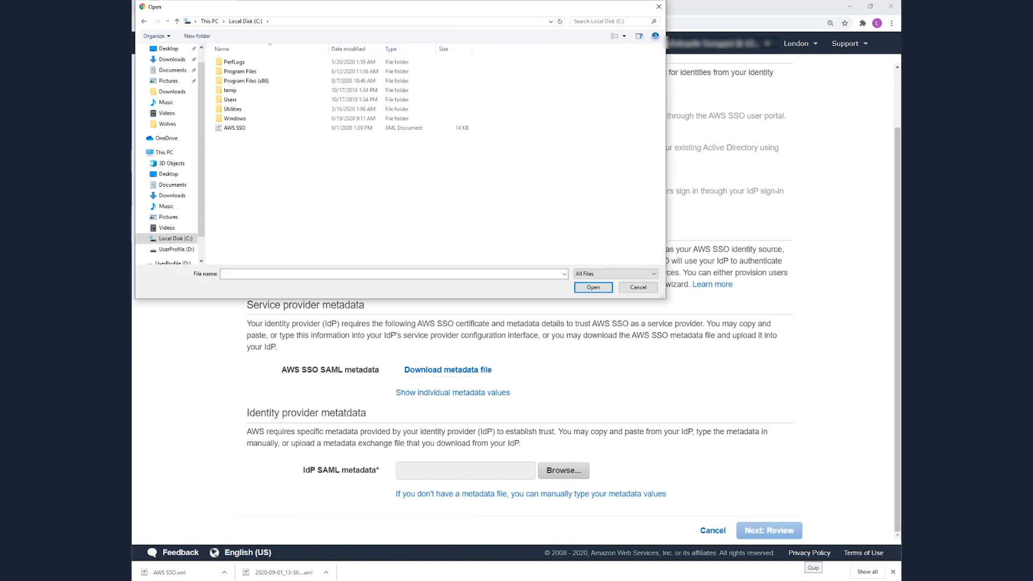
left_click(249, 129)
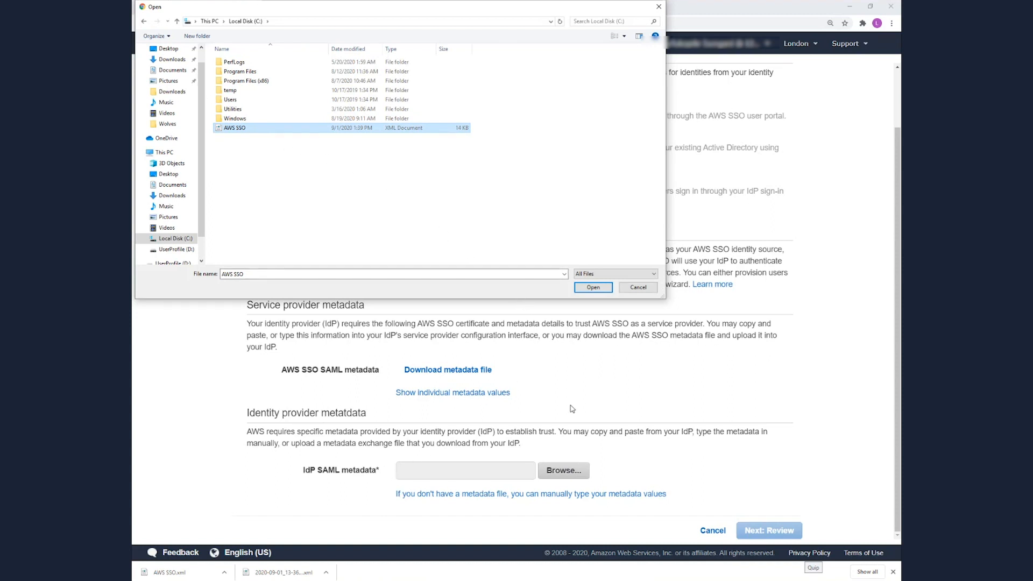
left_click(595, 290)
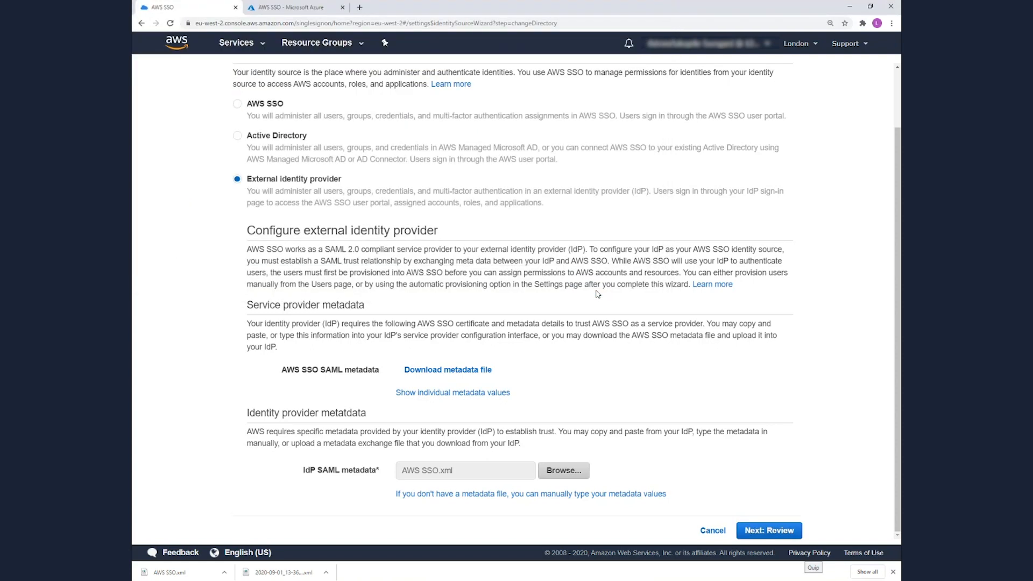
Proceed to the review, enter ACCEPT as confirmation and apply the identity source change
left_click(763, 531)
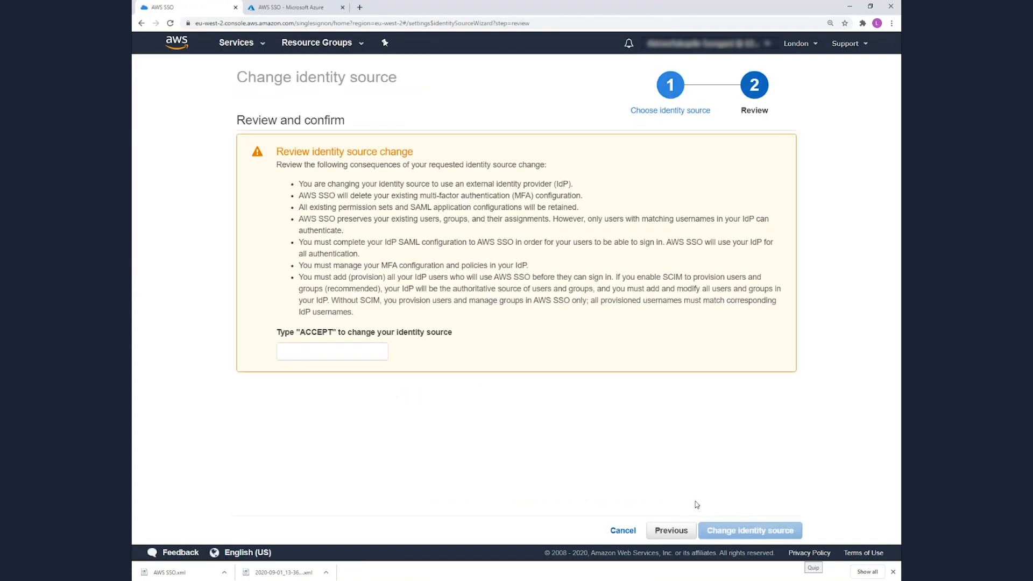
left_click(342, 345)
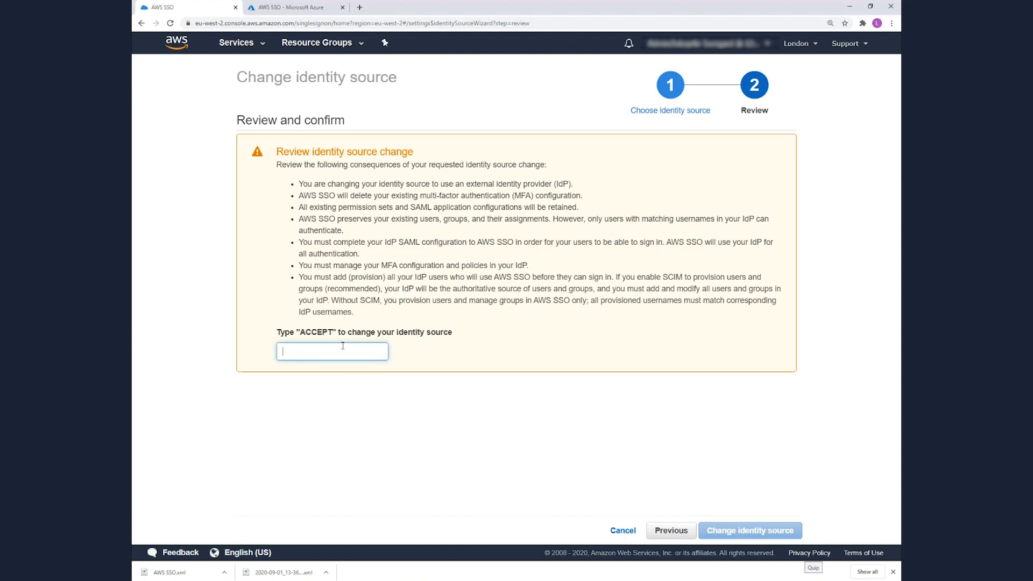
type("ACCEPT")
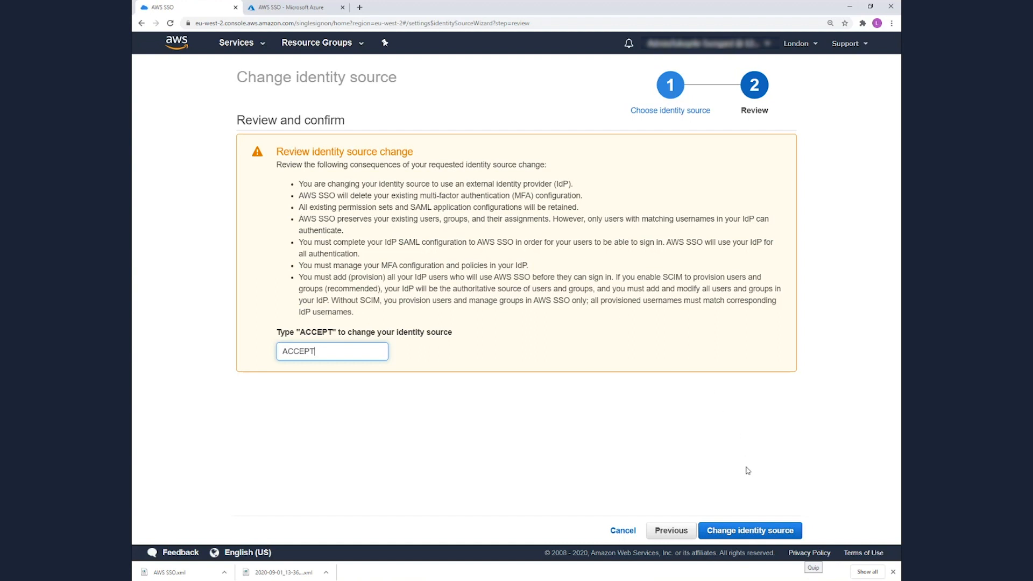
left_click(757, 532)
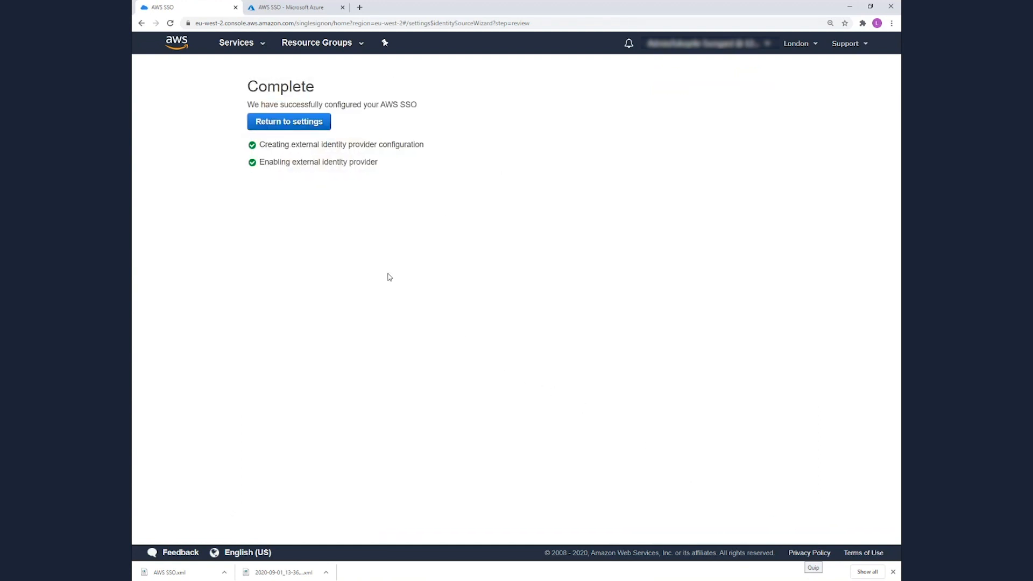
Return to the AWS SSO settings, enable automatic provisioning, and reveal the access token and copy the SCIM endpoint
left_click(278, 124)
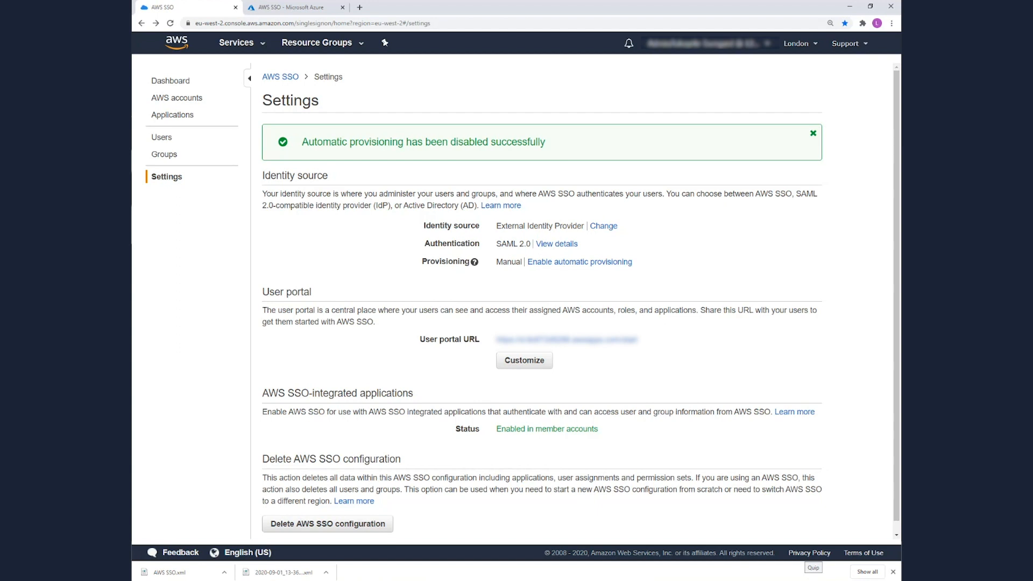
left_click(577, 263)
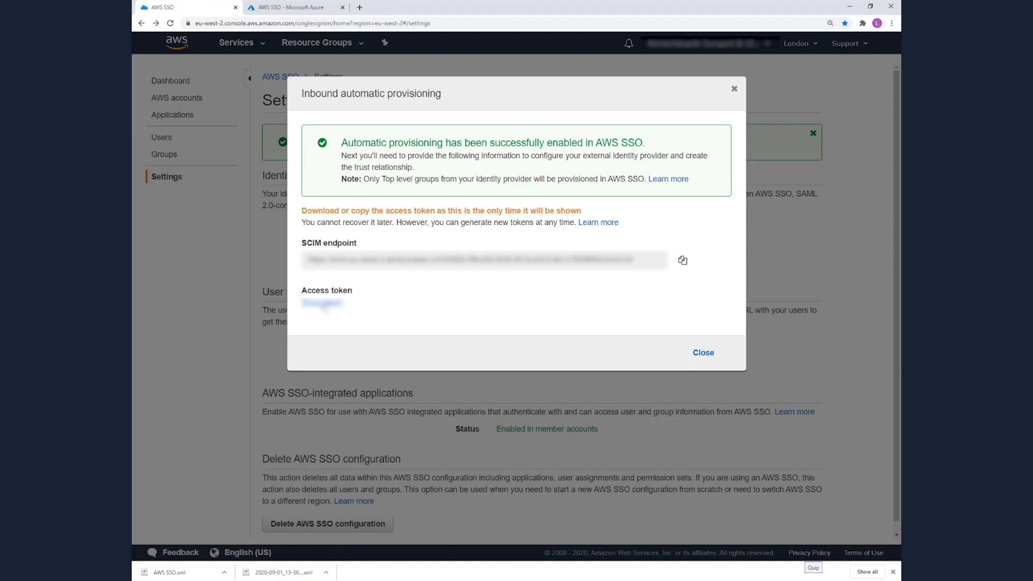
left_click(324, 304)
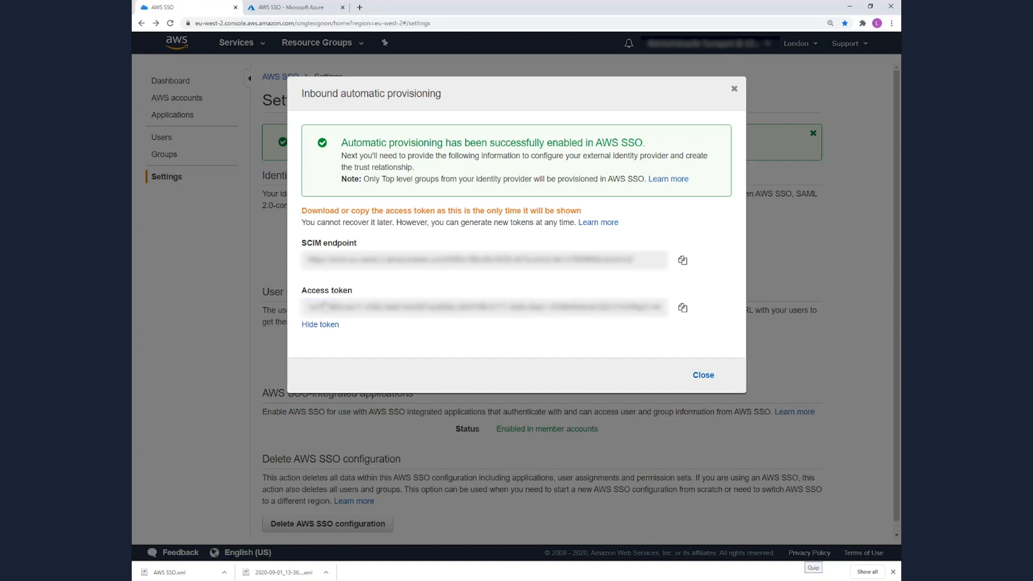
left_click(683, 261)
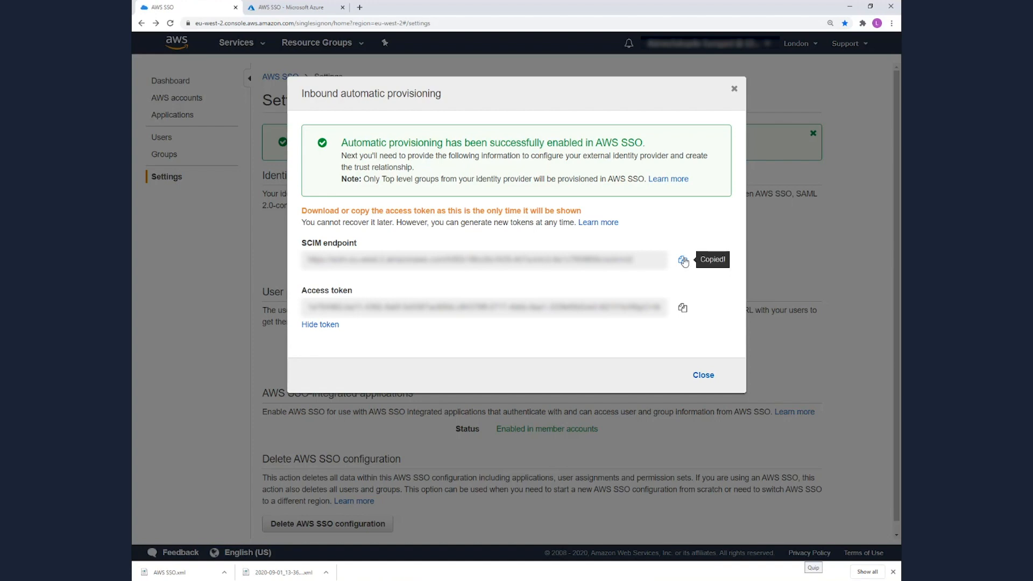
Switch to the Azure portal, set the AWS SSO application's provisioning mode to Automatic and paste the SCIM endpoint as the Tenant URL
left_click(296, 8)
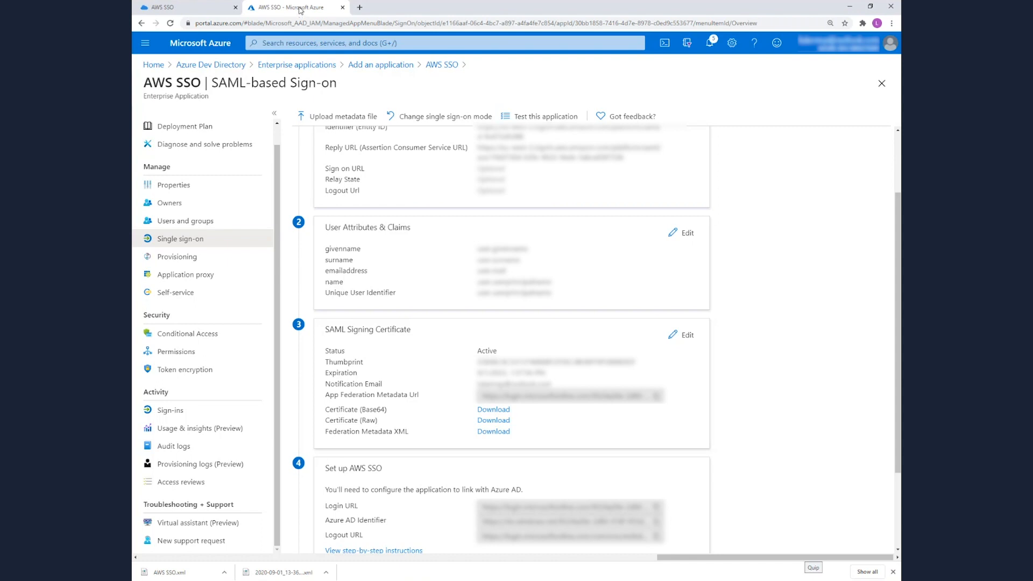
left_click(170, 263)
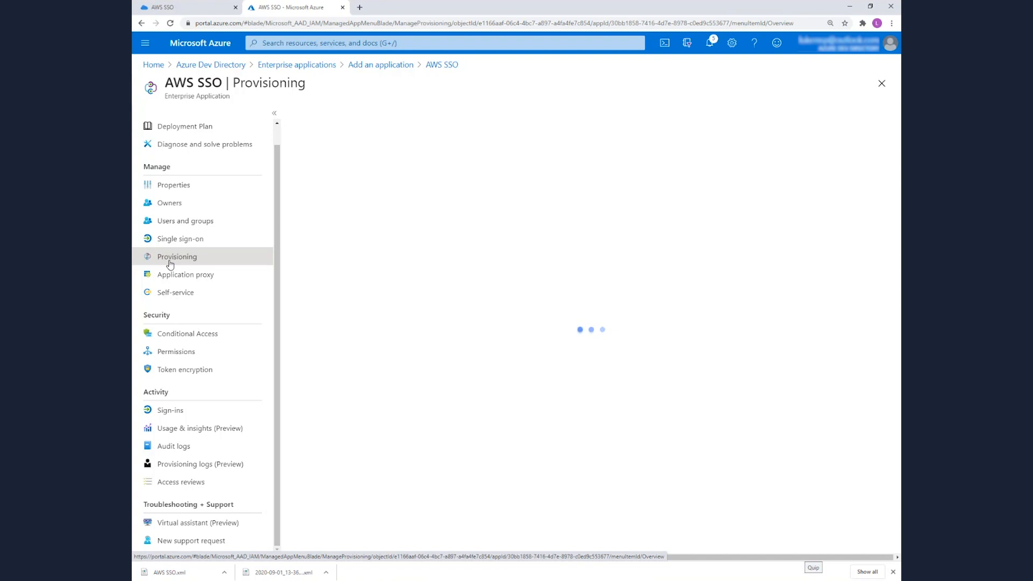
left_click(587, 303)
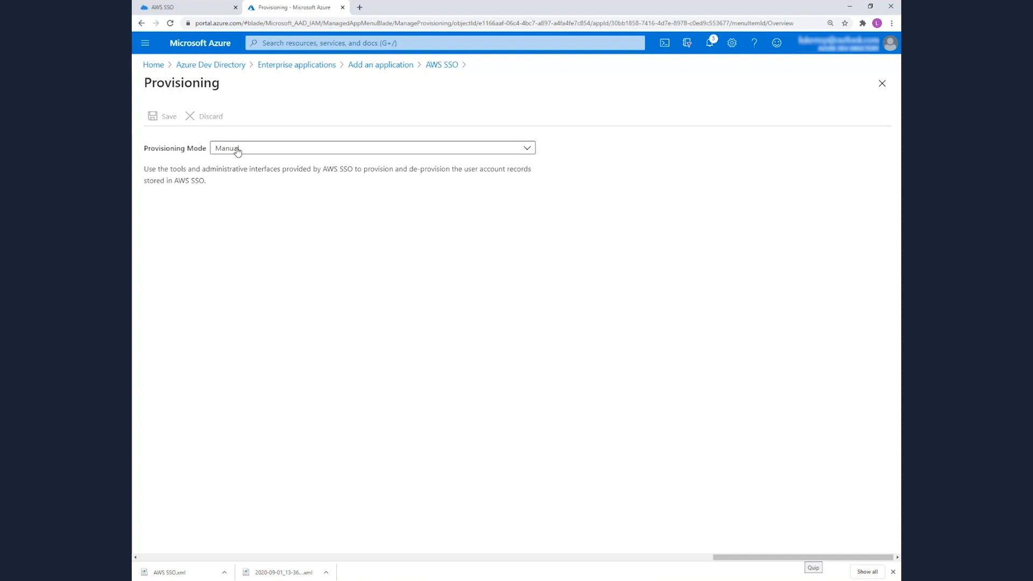
left_click(237, 150)
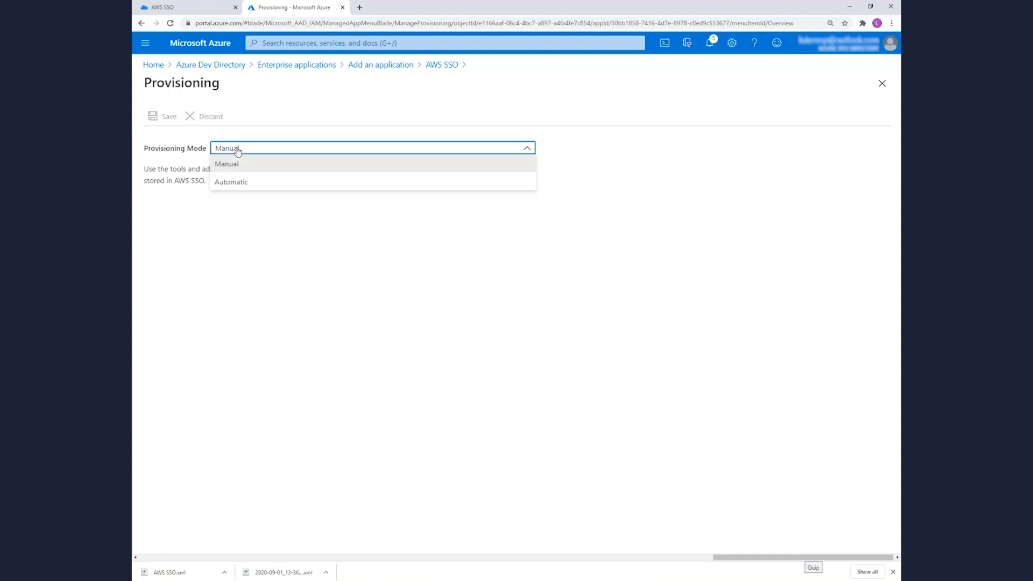
left_click(240, 183)
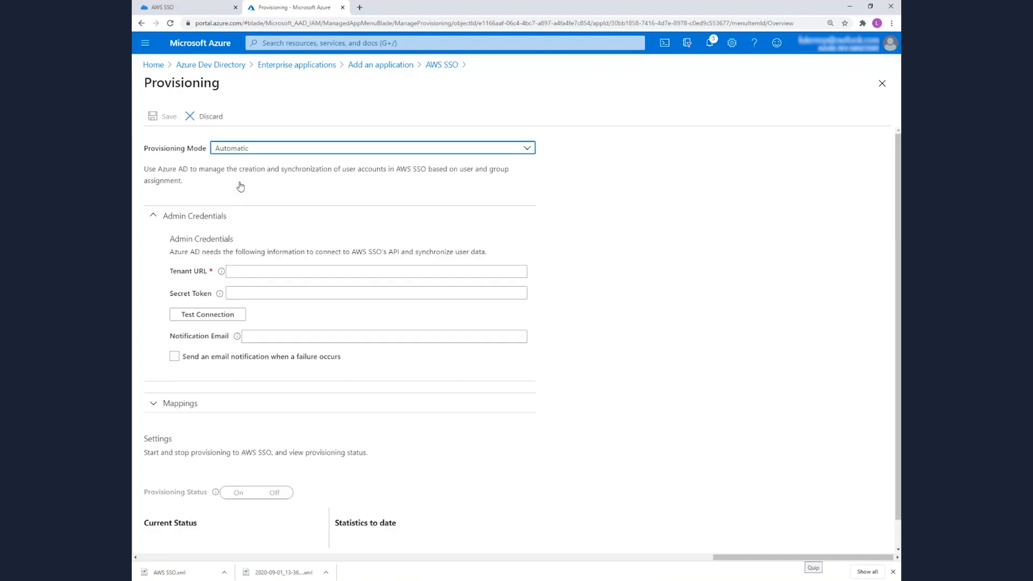
left_click(252, 265)
key("ctrl+v")
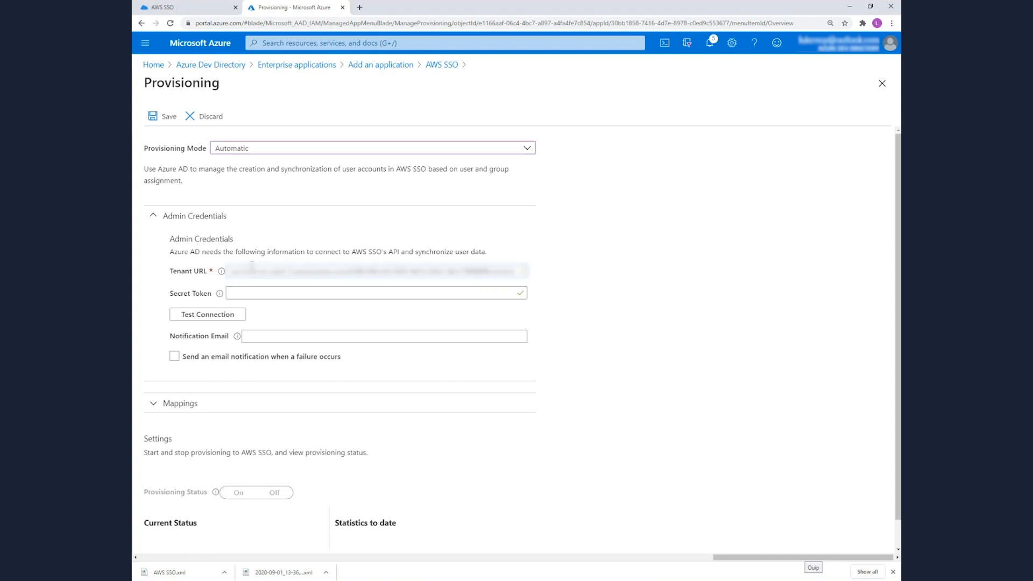
Copy the access token from the AWS SSO console into Azure's Secret Token field and test the connection
left_click(178, 8)
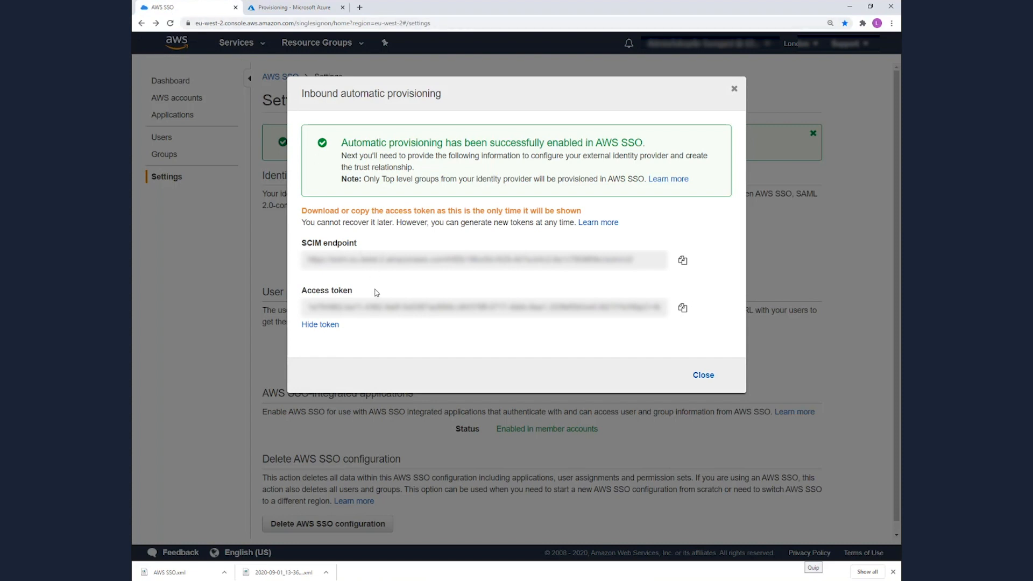
left_click(682, 308)
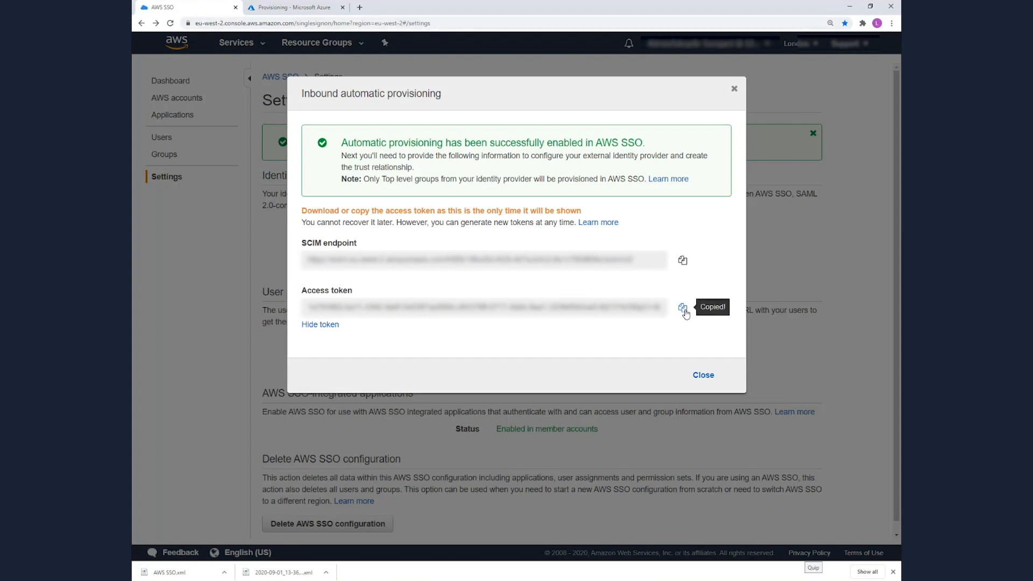
left_click(285, 8)
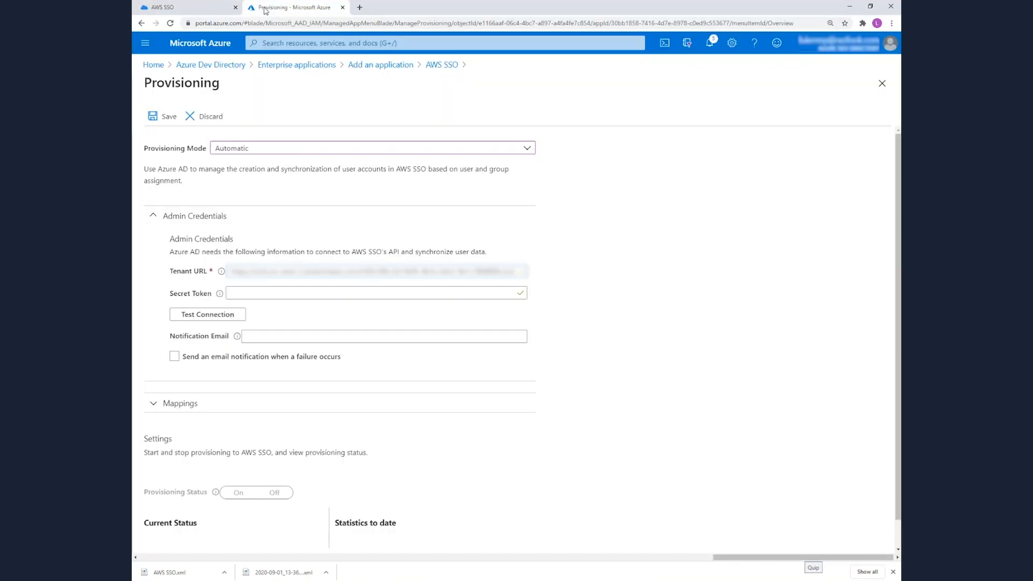
left_click(251, 295)
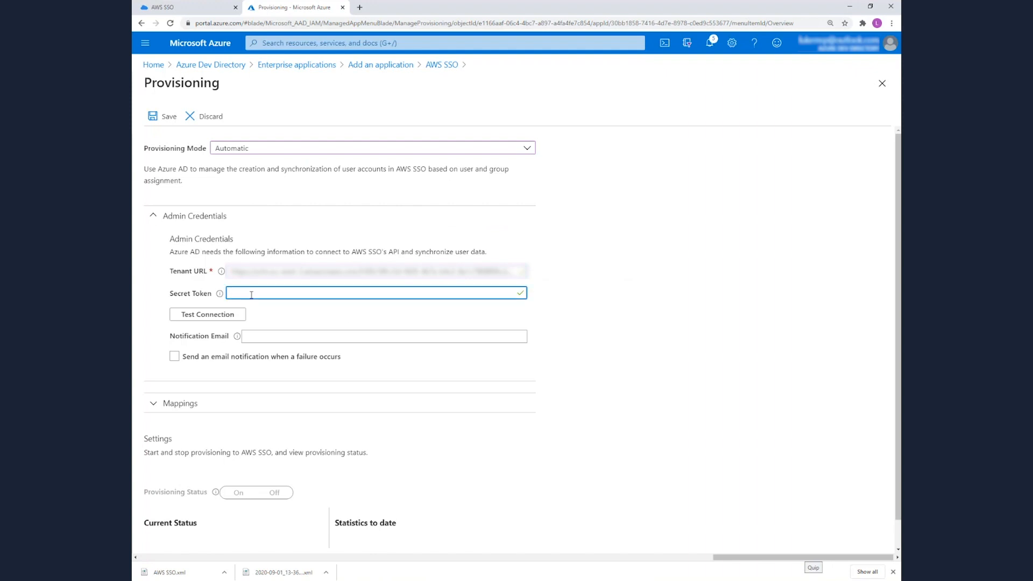
key("ctrl+v")
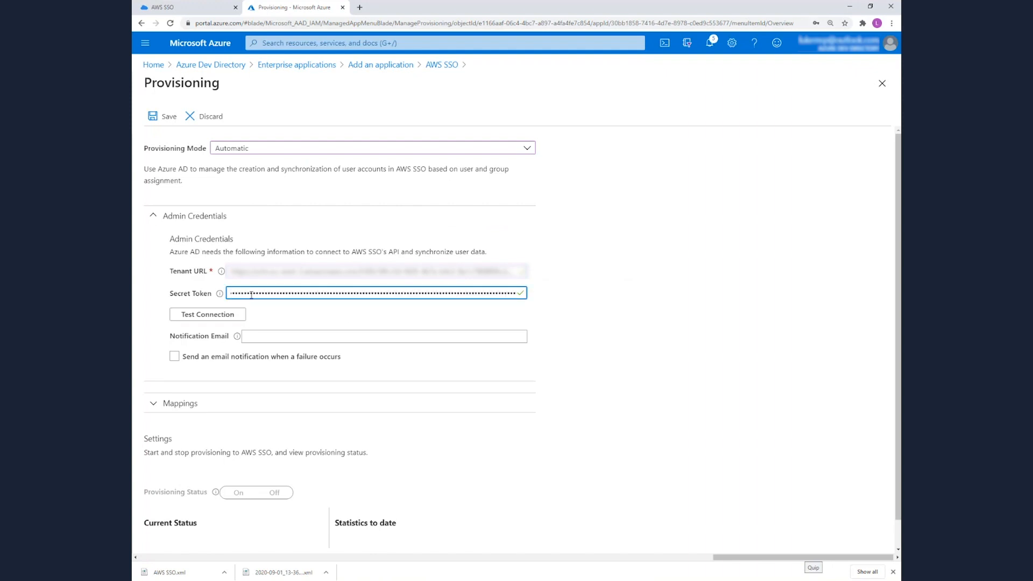
left_click(221, 321)
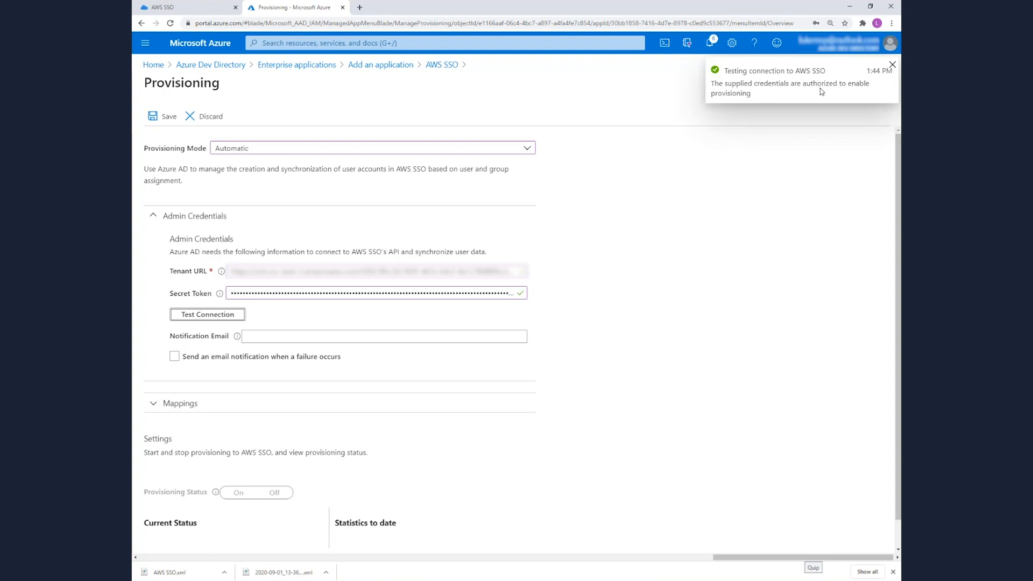
left_click(892, 65)
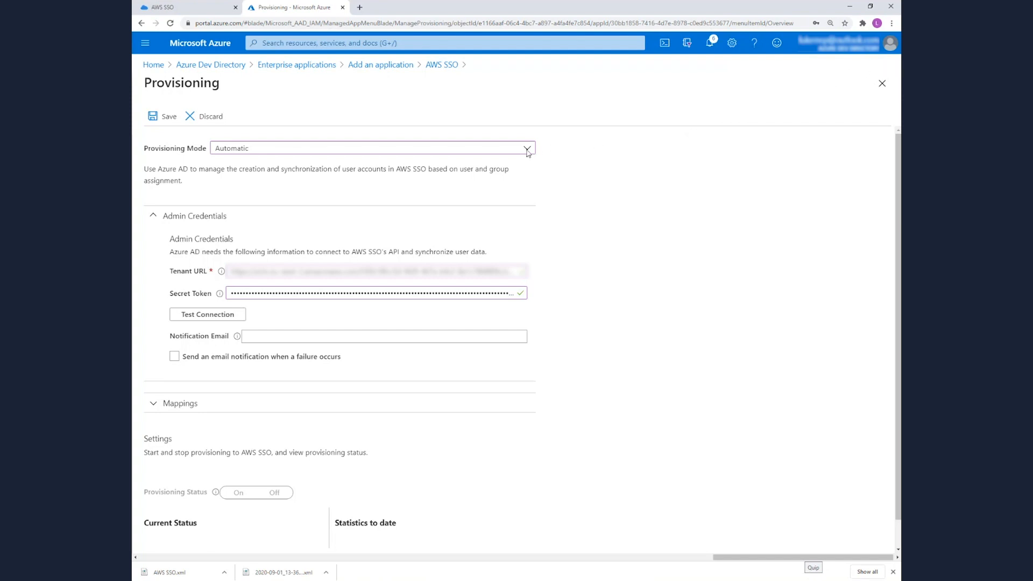
Check the Mappings section, save the provisioning configuration and go back to the application's provisioning overview
scroll(357, 276, "down", 1)
left_click(172, 384)
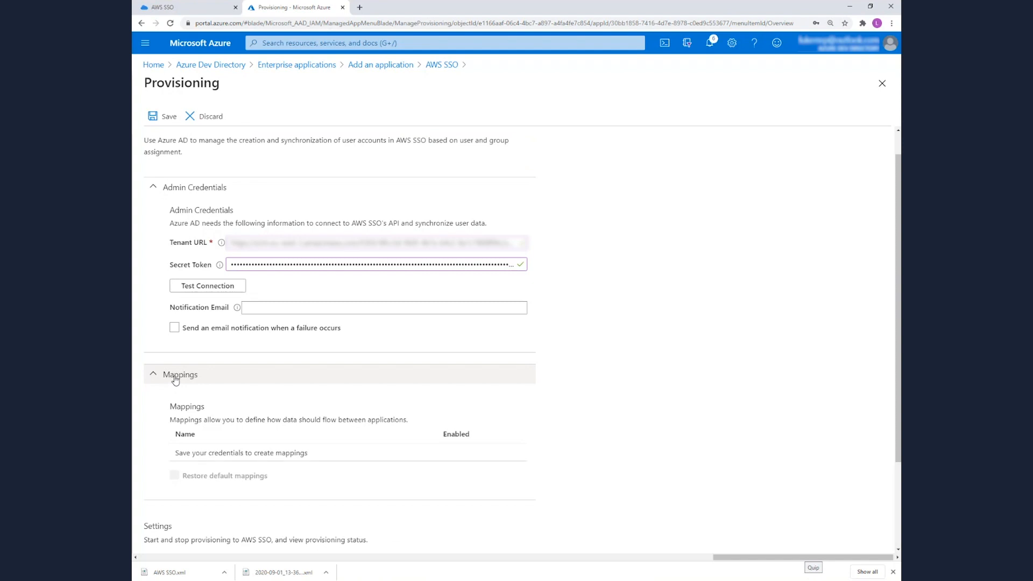
left_click(175, 381)
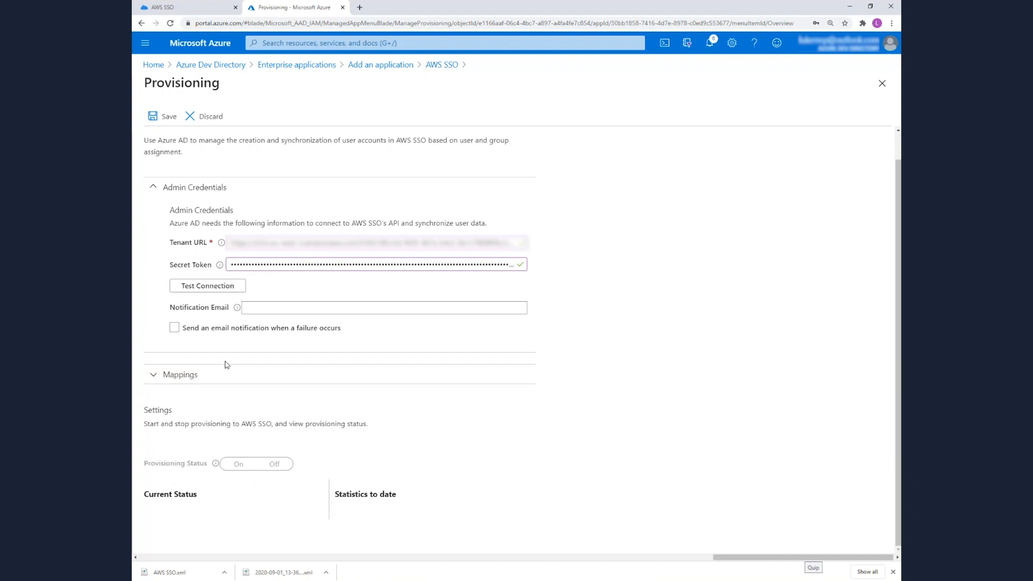
scroll(228, 365, "up", 1)
left_click(160, 118)
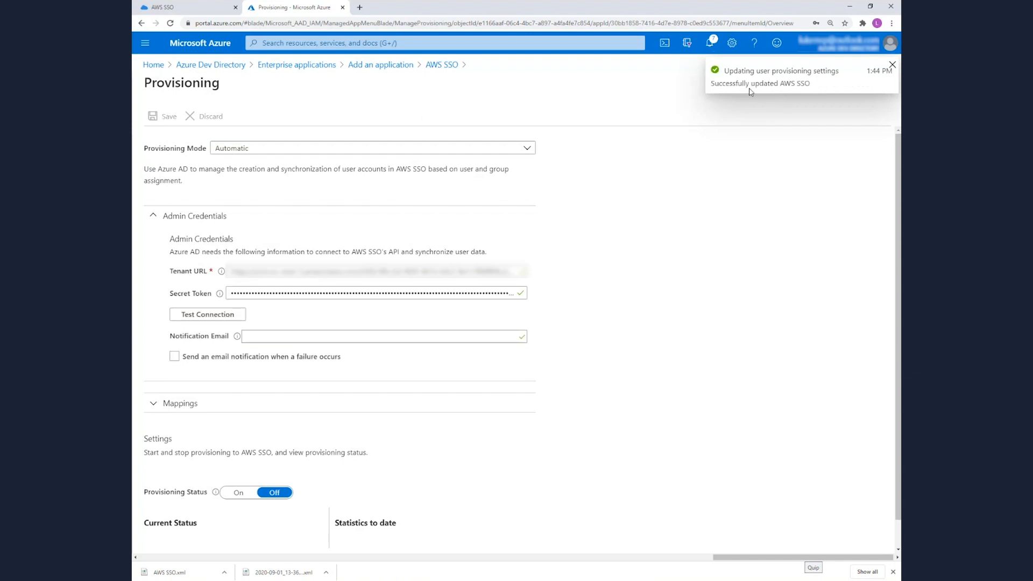
left_click(892, 65)
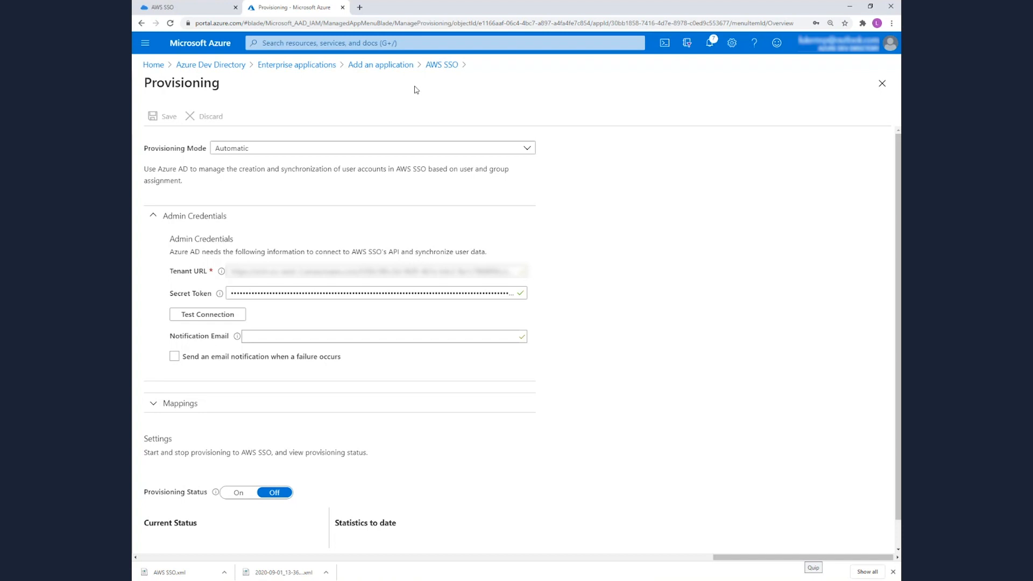
left_click(438, 66)
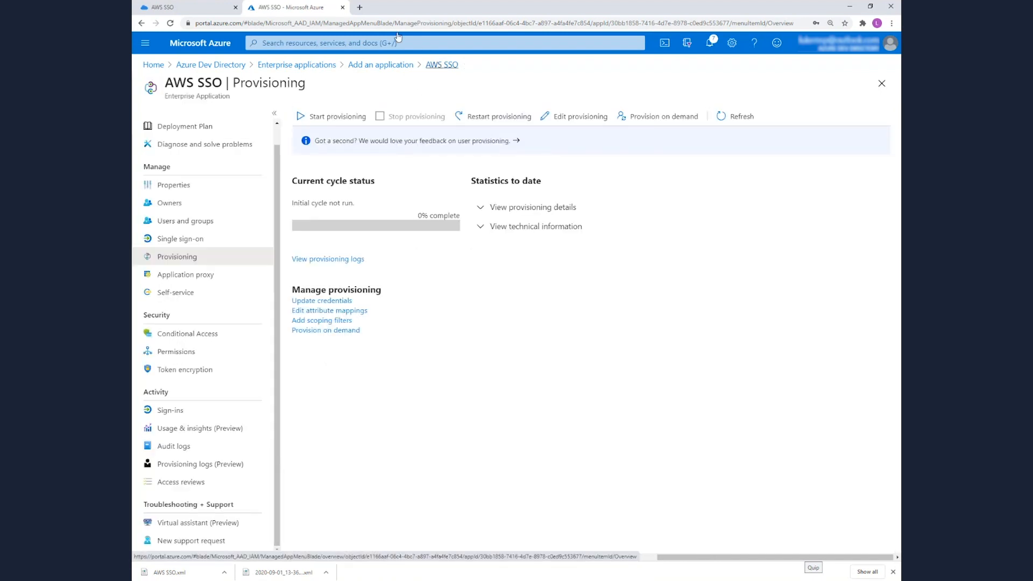
Switch to the AWS SSO console, dismiss the inbound provisioning details and examine the Users and Groups lists
left_click(187, 10)
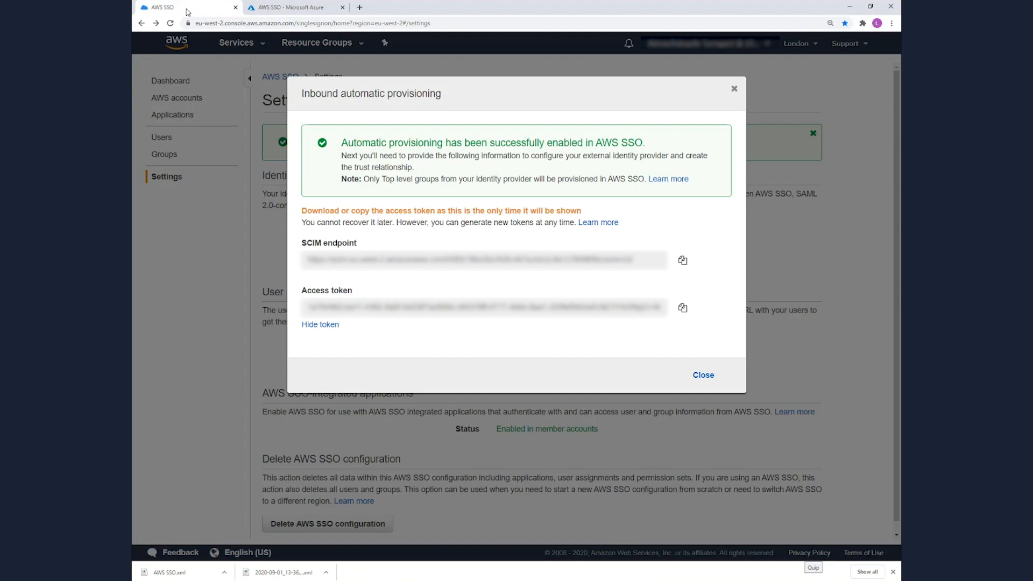
left_click(734, 90)
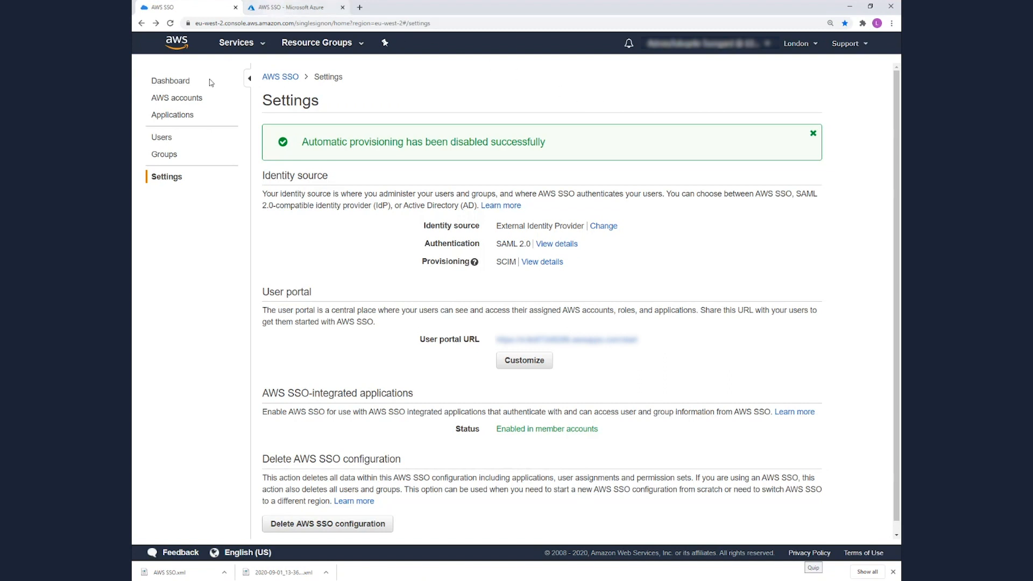
left_click(161, 138)
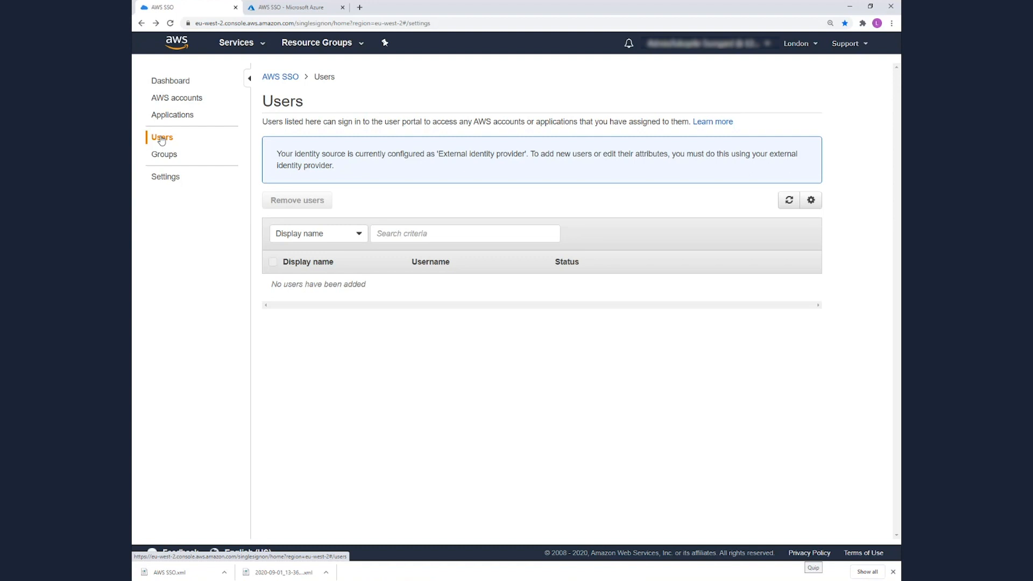
left_click(165, 155)
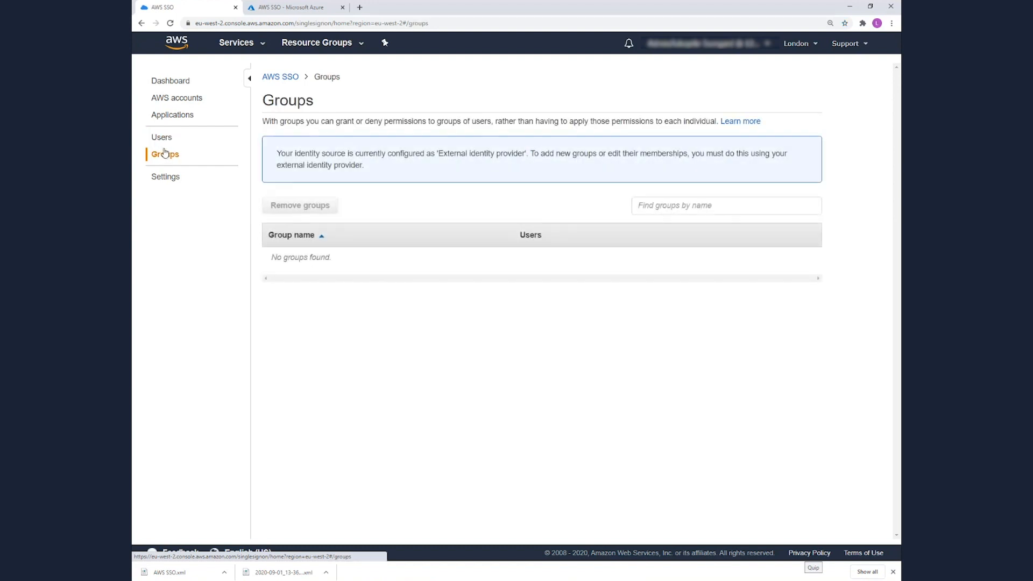
left_click(162, 139)
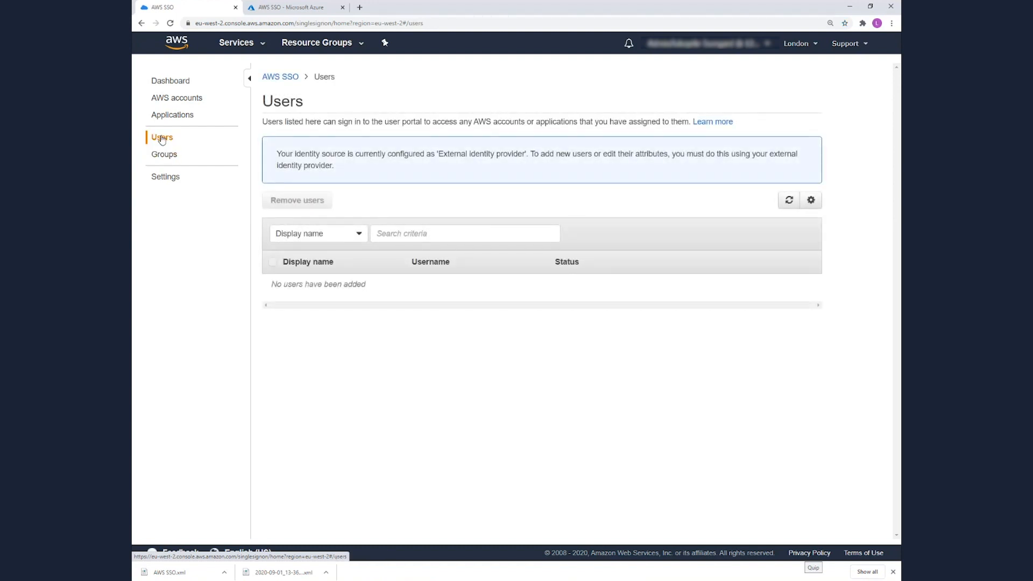
Switch back to the Azure portal and start provisioning for the AWS SSO application
left_click(282, 8)
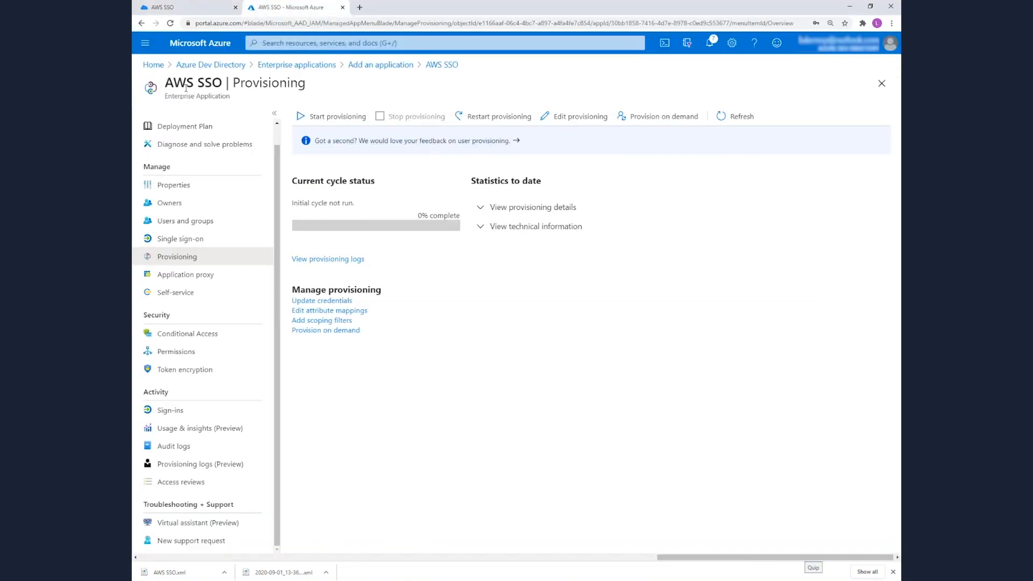
left_click(346, 118)
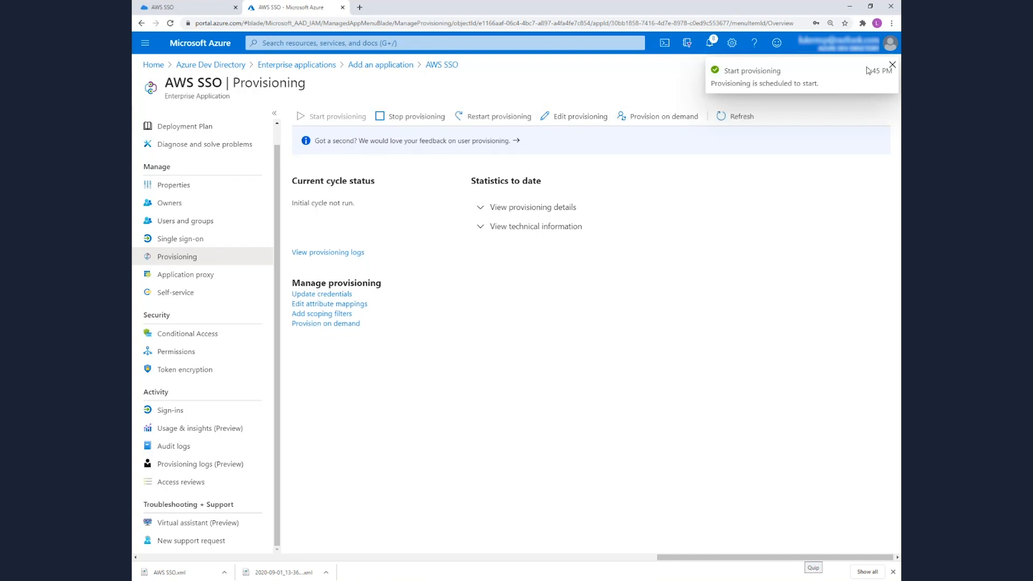
left_click(892, 66)
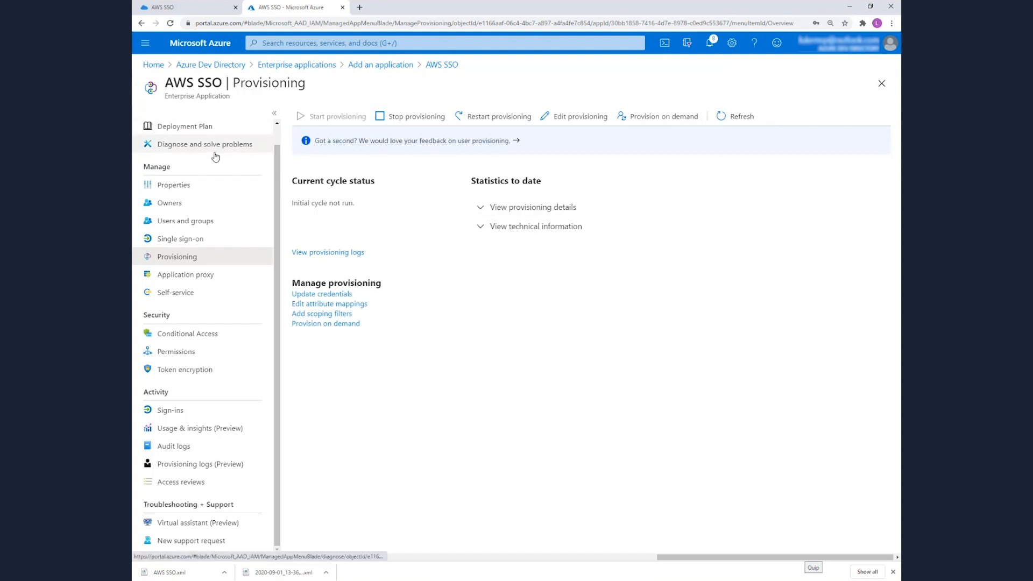
Examine the provisioning details, technical information and provisioning logs to follow the initial cycle of the AWS SSO application
left_click(526, 212)
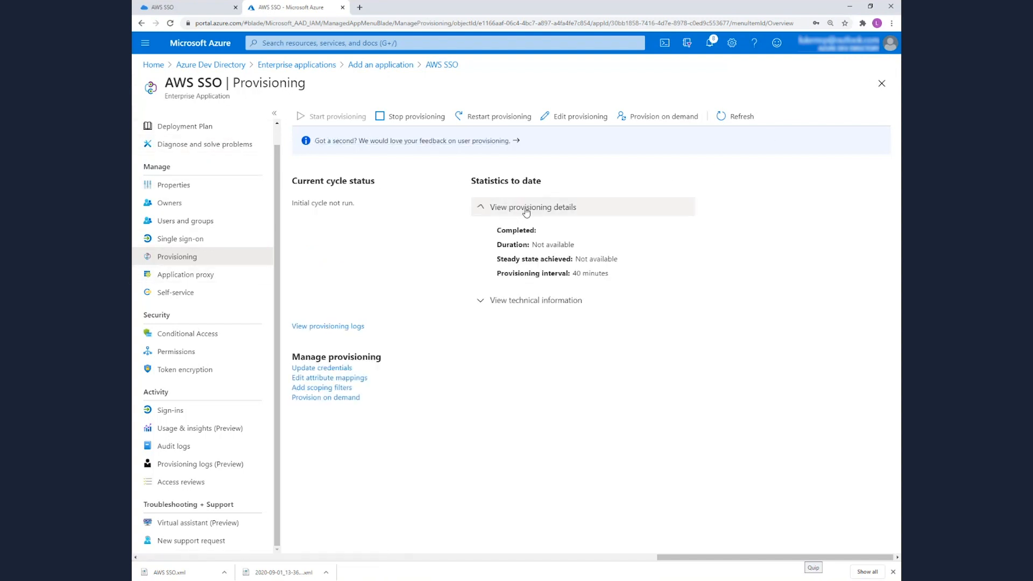
left_click(589, 310)
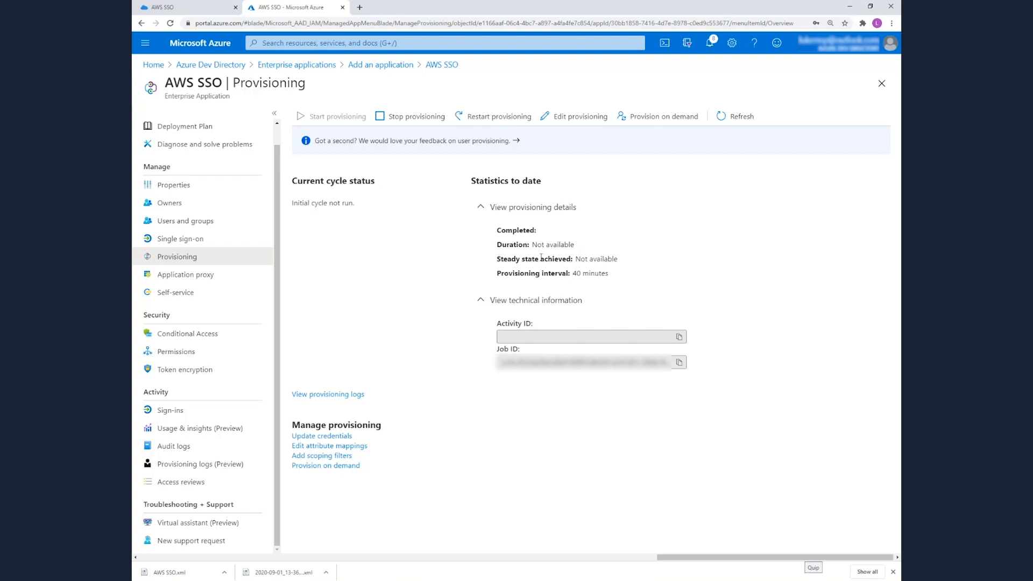
left_click(320, 396)
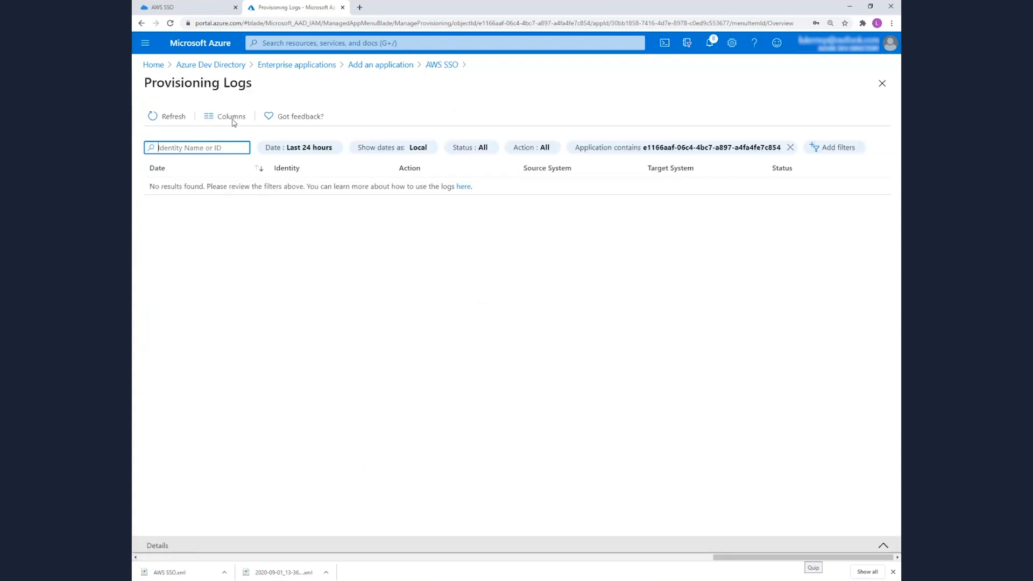
left_click(439, 65)
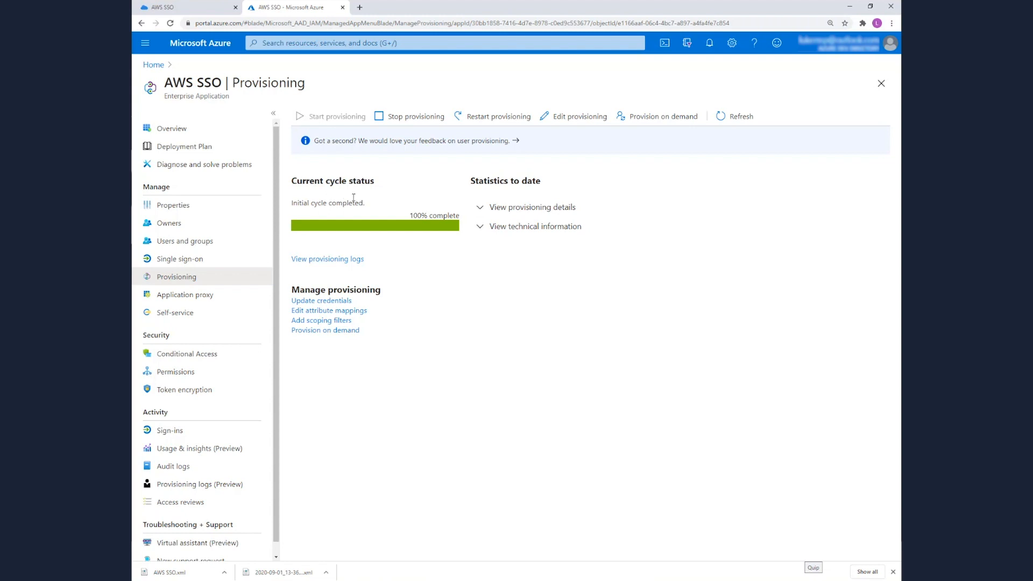
left_click(521, 212)
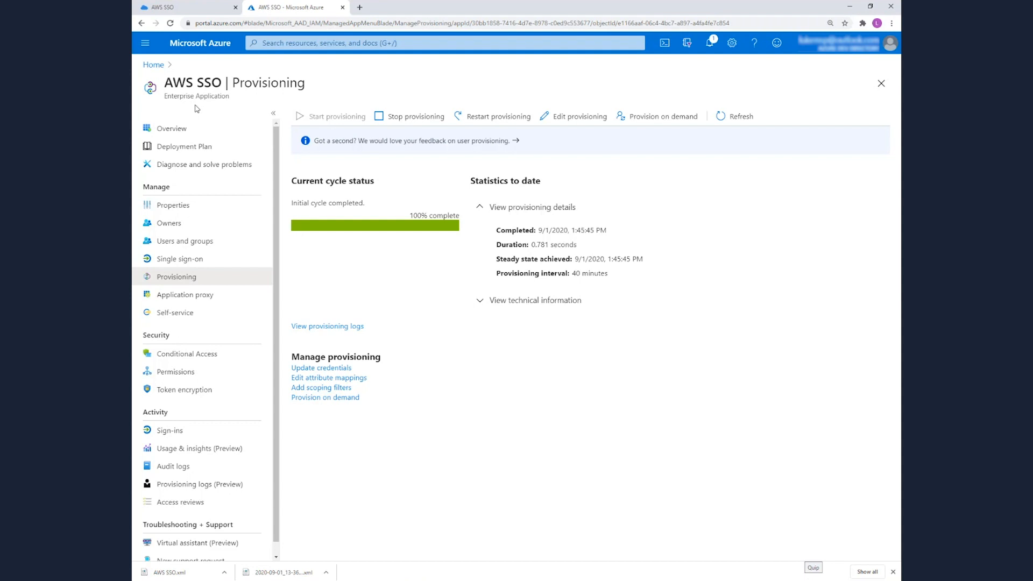
Assign the awsssodemo user to the AWS SSO enterprise application under its Users and groups
left_click(183, 247)
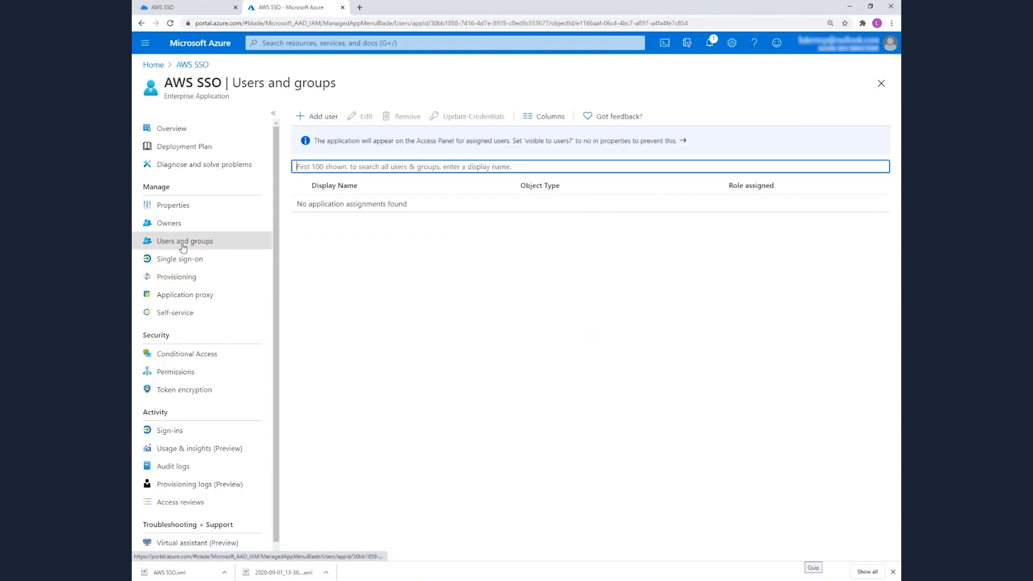
left_click(323, 117)
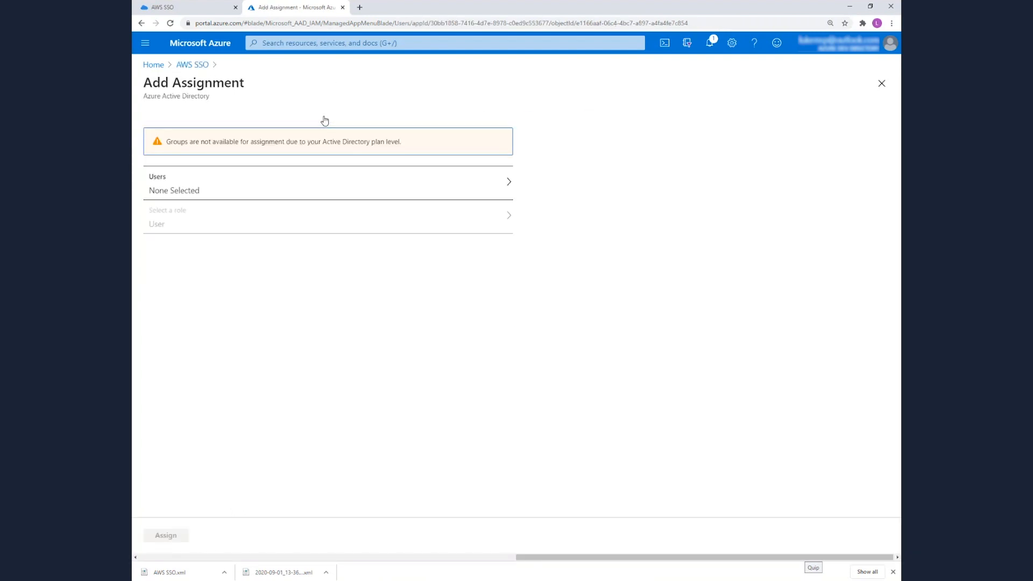
left_click(211, 182)
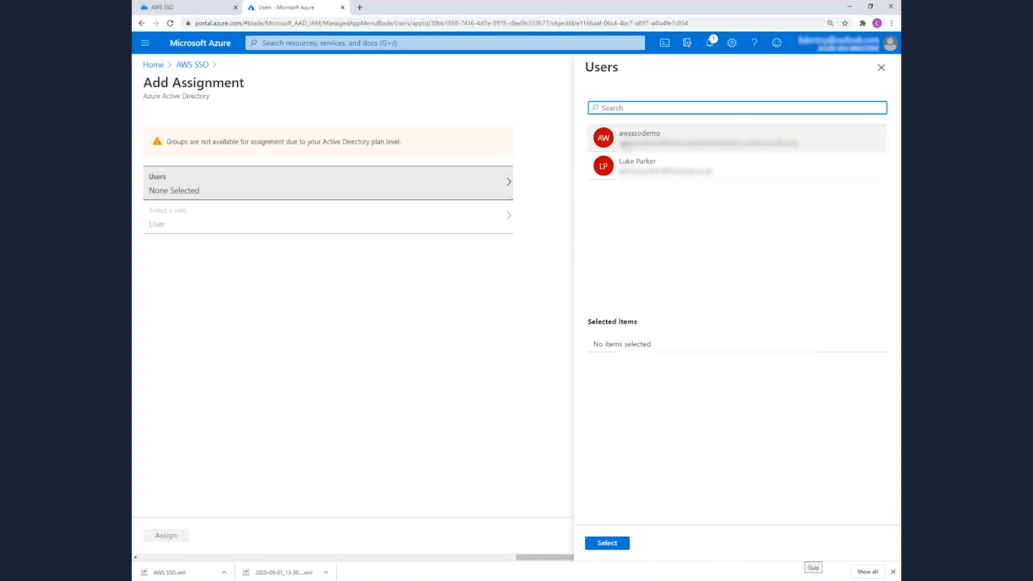
left_click(627, 146)
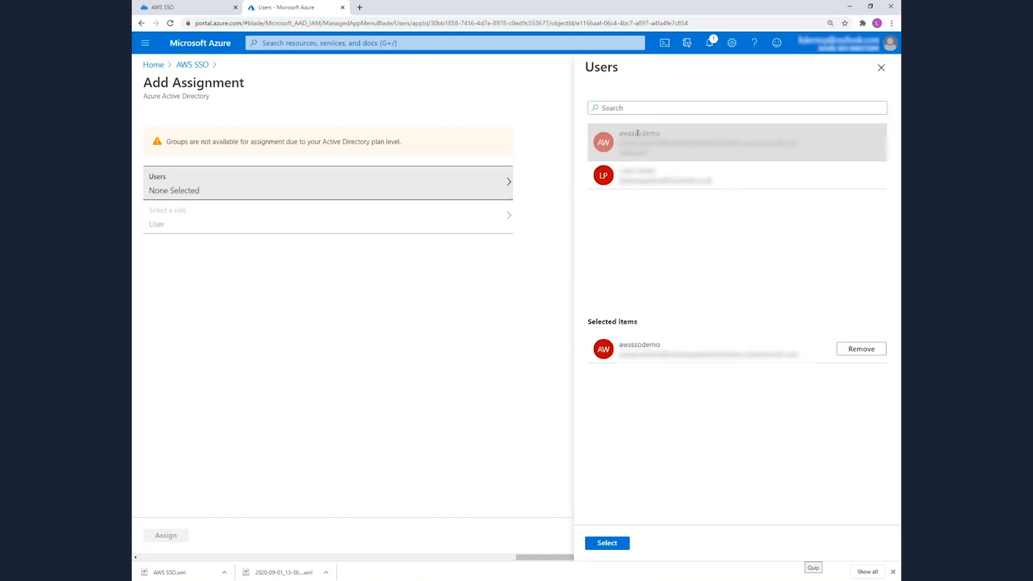
left_click(618, 543)
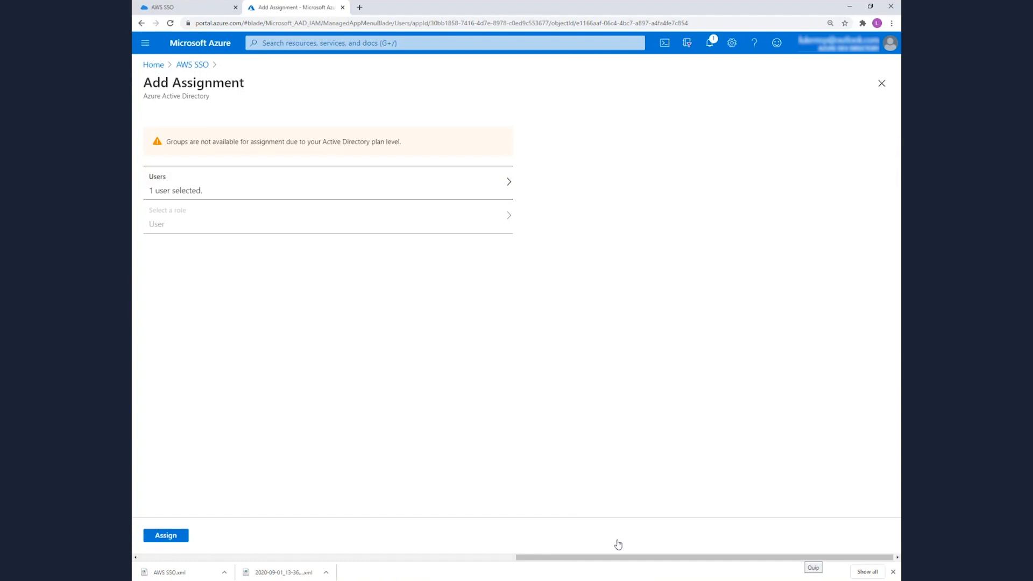
left_click(156, 538)
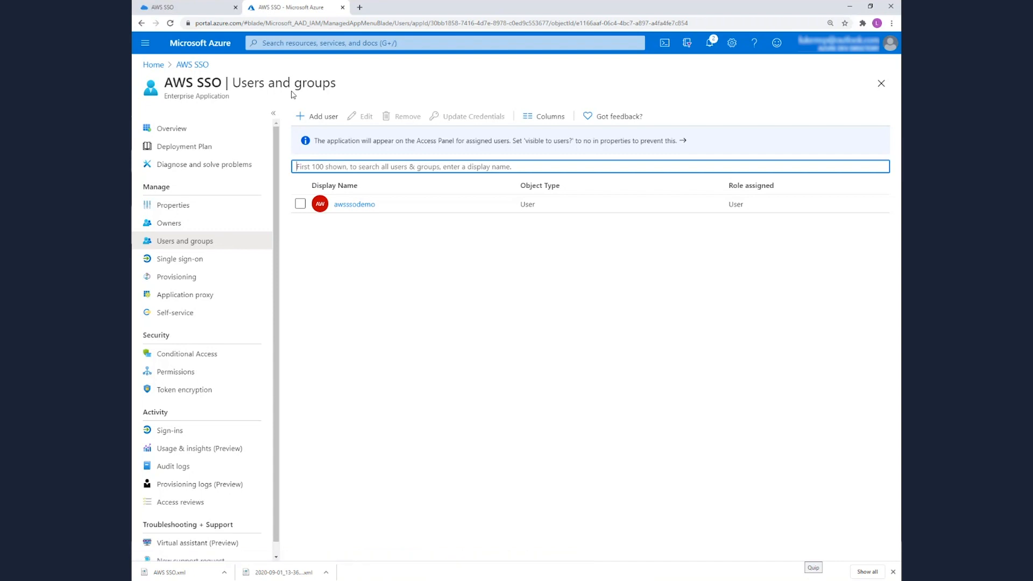
Switch to the AWS SSO console and examine the awsssodemo user's profile, including its last-updated and created-by details
left_click(197, 15)
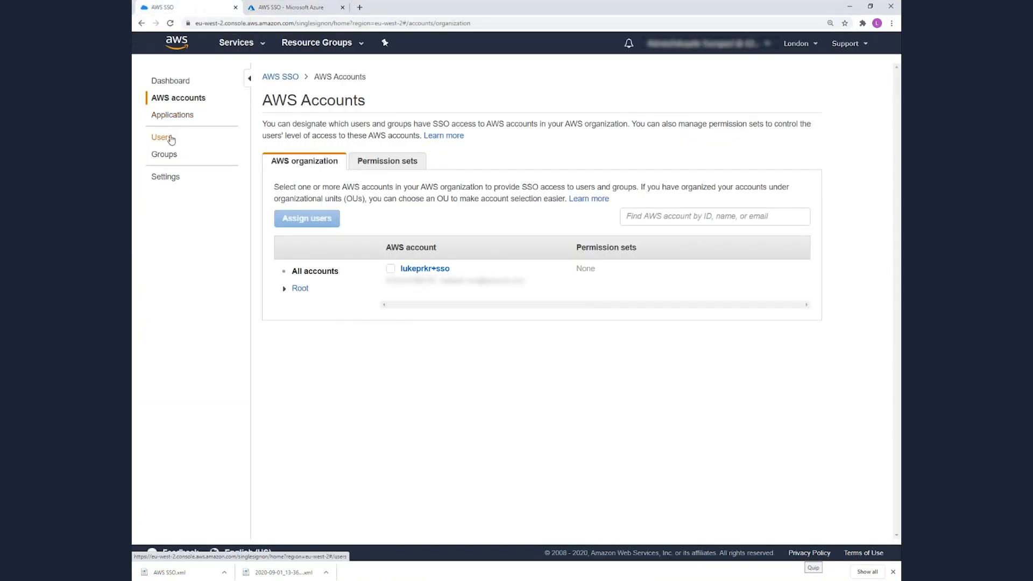
left_click(171, 138)
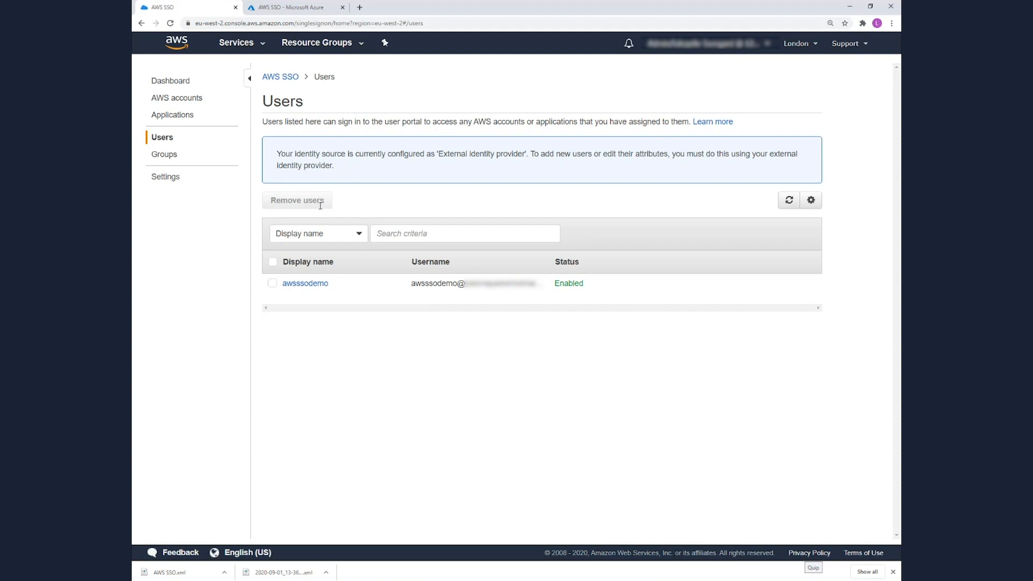
left_click(307, 285)
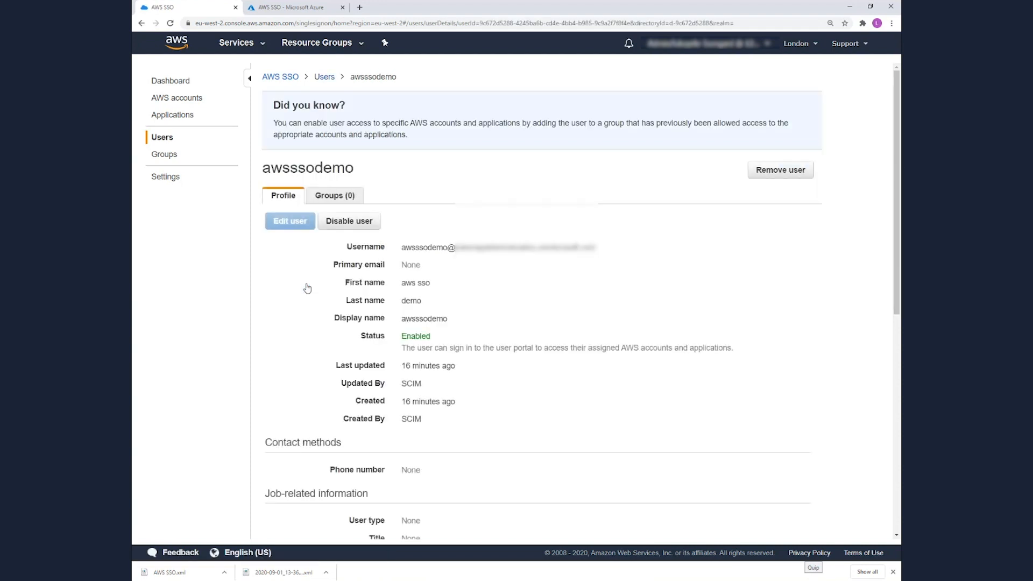
scroll(307, 288, "down", 1)
left_click_drag(392, 323, 473, 325)
left_click(474, 325)
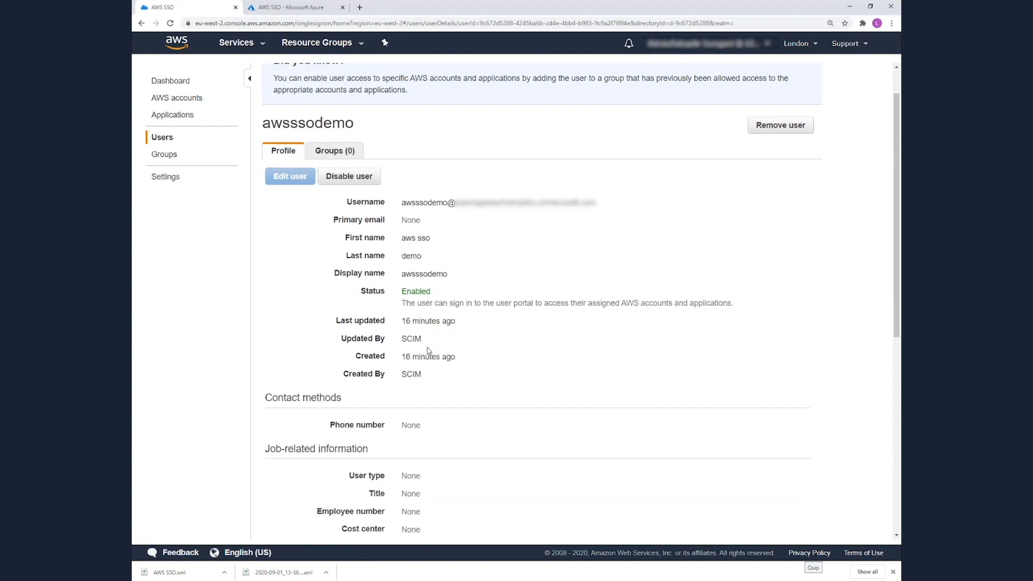
left_click_drag(397, 347, 455, 347)
left_click(462, 347)
scroll(461, 346, "up", 1)
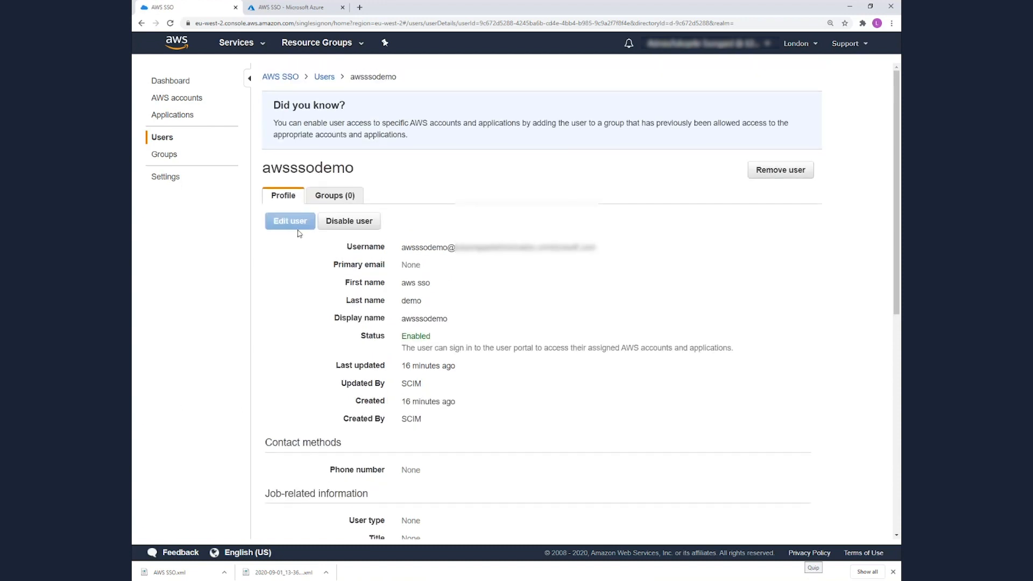
Start a user assignment for the listed AWS account, choose awsssodemo as the user and continue to permission sets
left_click(160, 100)
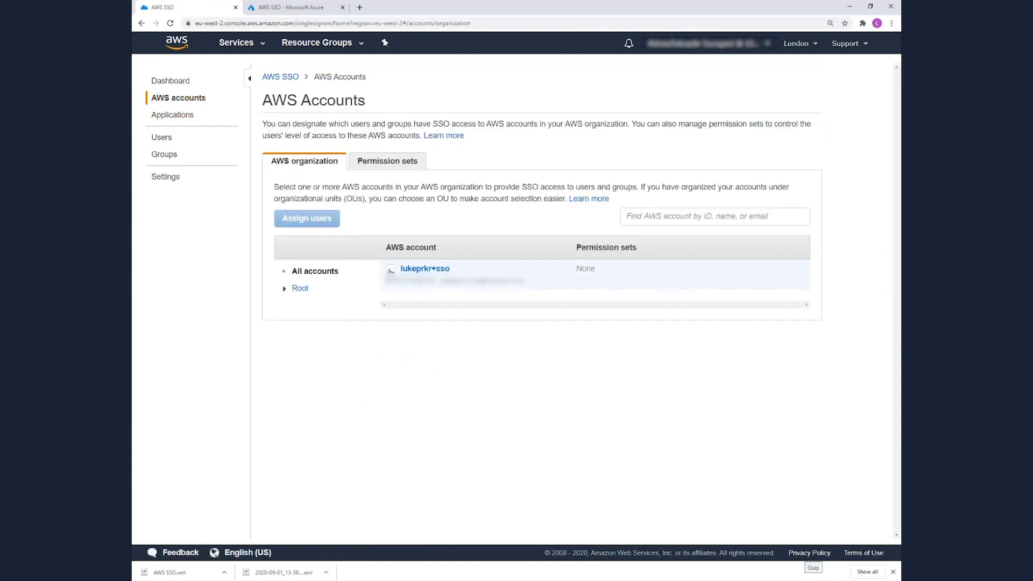
left_click(391, 269)
left_click(307, 220)
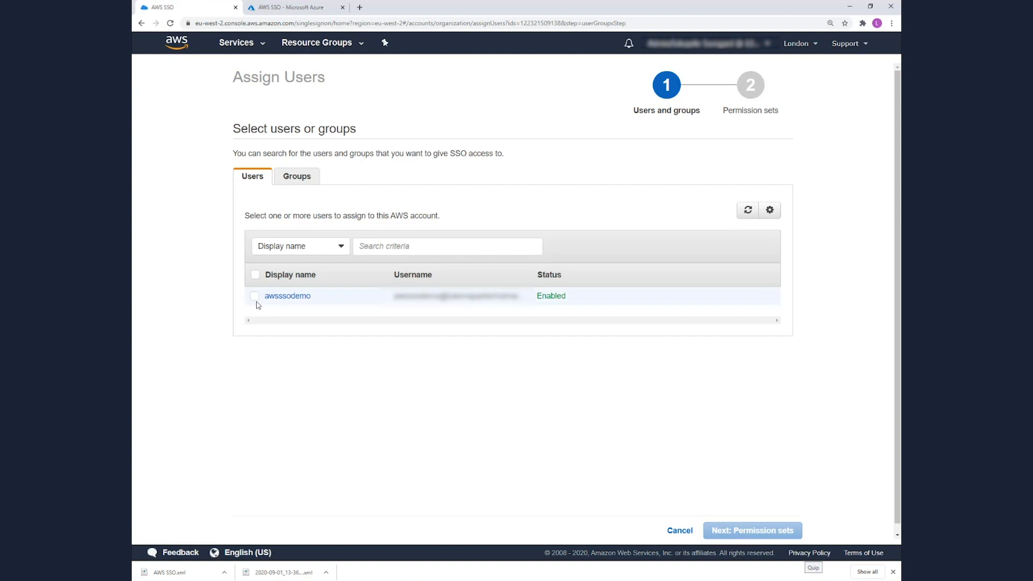
left_click(289, 179)
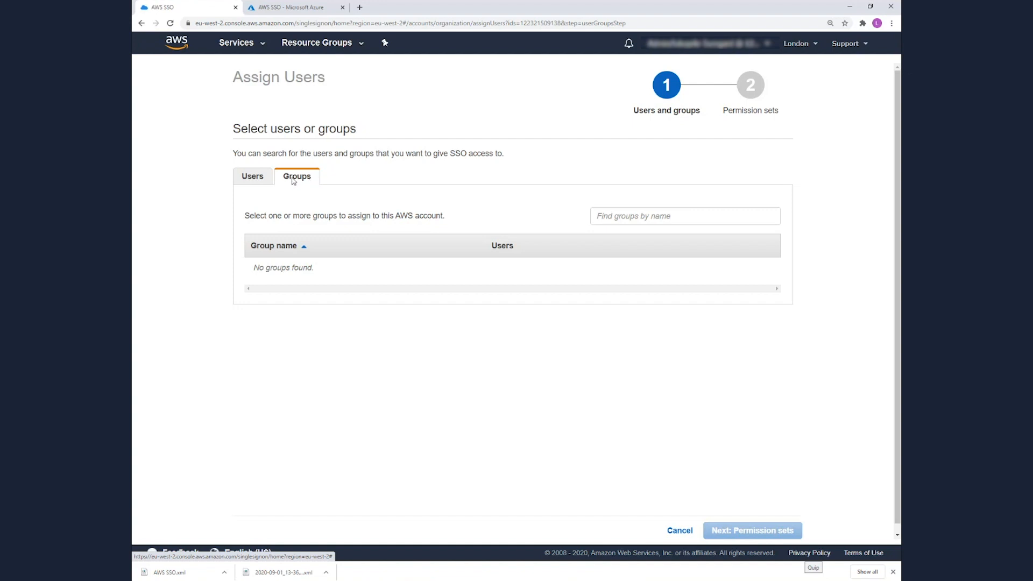
left_click(262, 179)
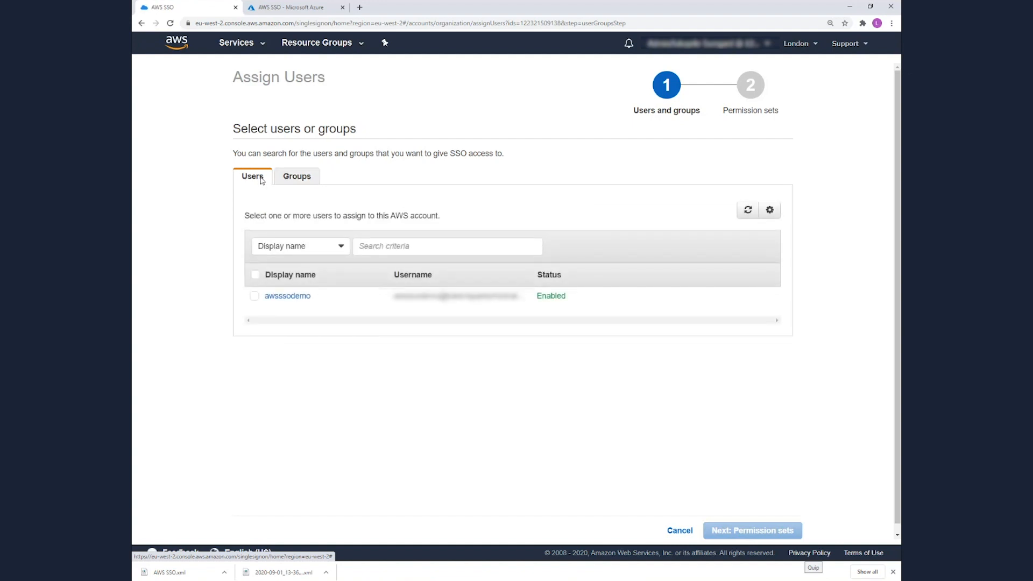
left_click(254, 297)
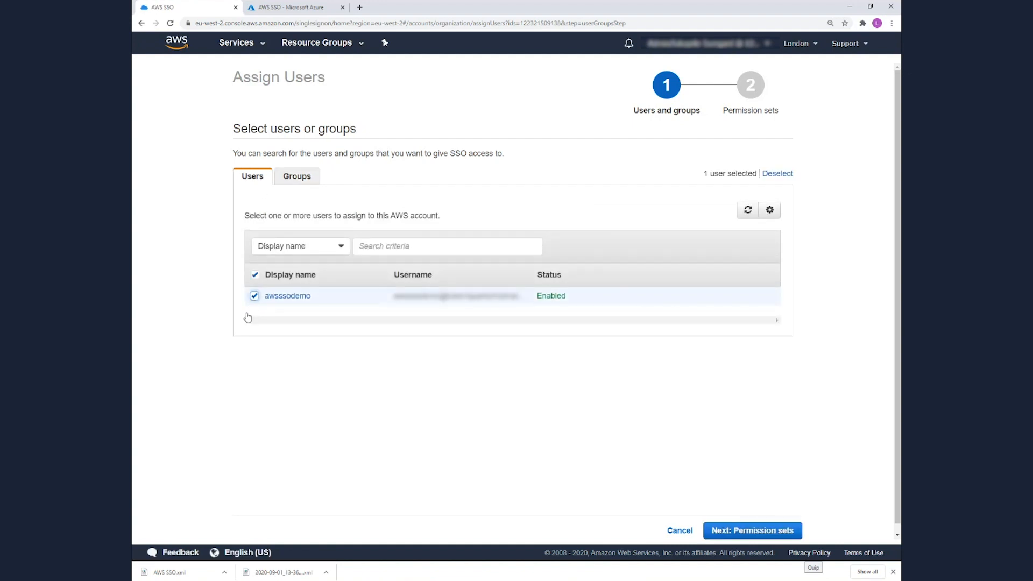
left_click(755, 533)
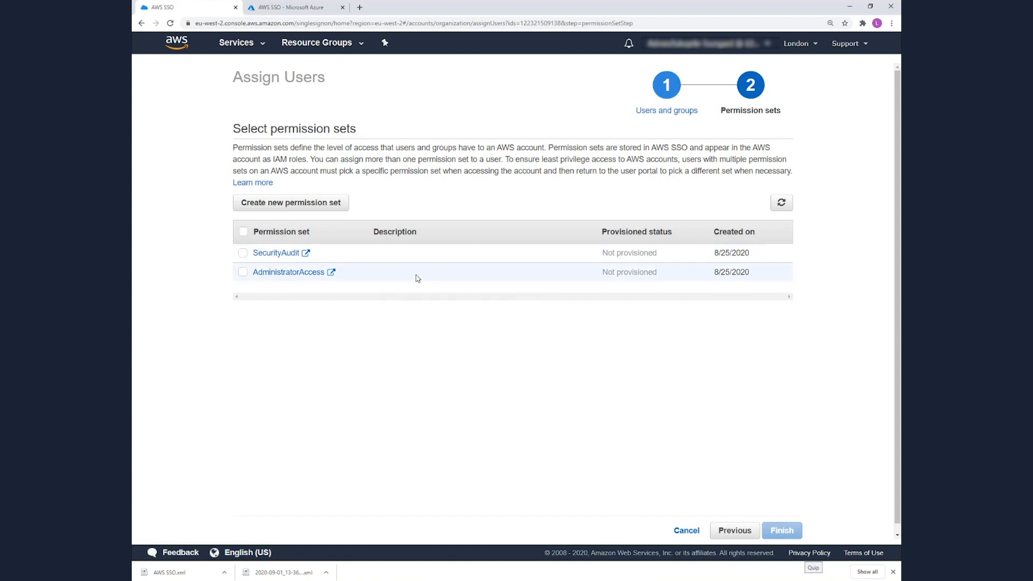
Create a new permission set from the existing job function policy NetworkAdministrator
left_click(326, 206)
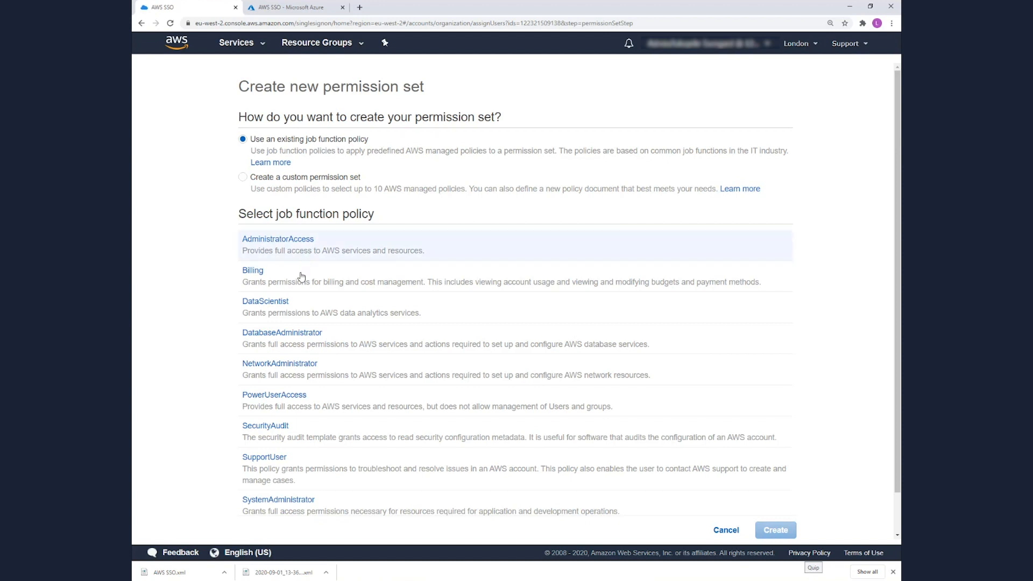
left_click(293, 368)
left_click(772, 537)
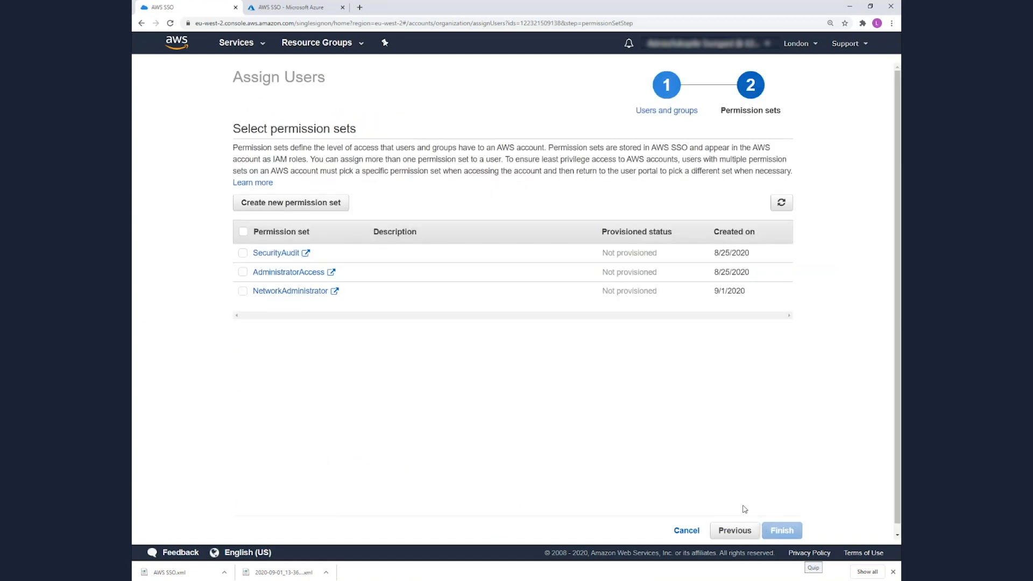
Finish the account assignment with the NetworkAdministrator permission set and check the permission sets list under AWS accounts
left_click(243, 293)
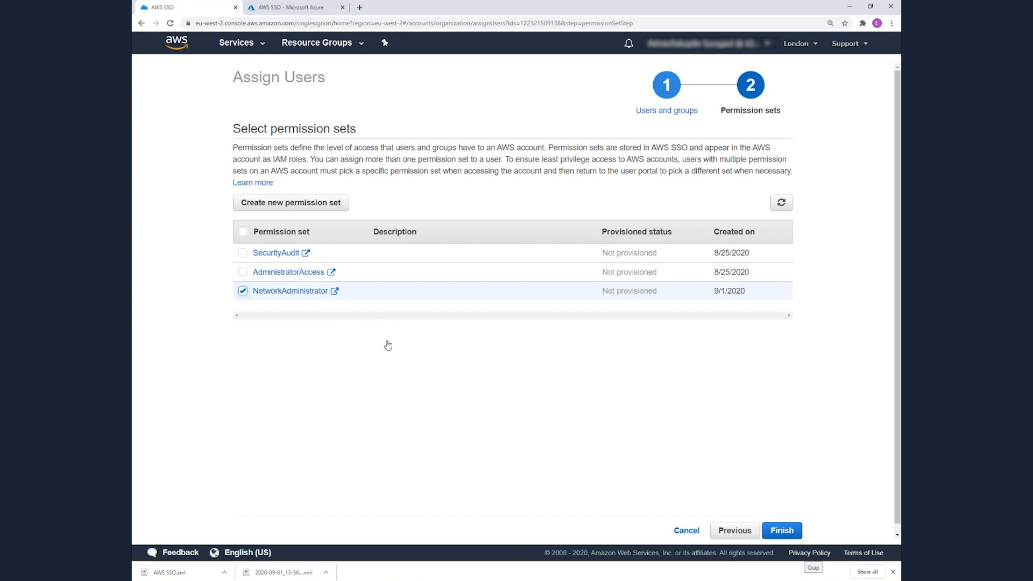
left_click(780, 530)
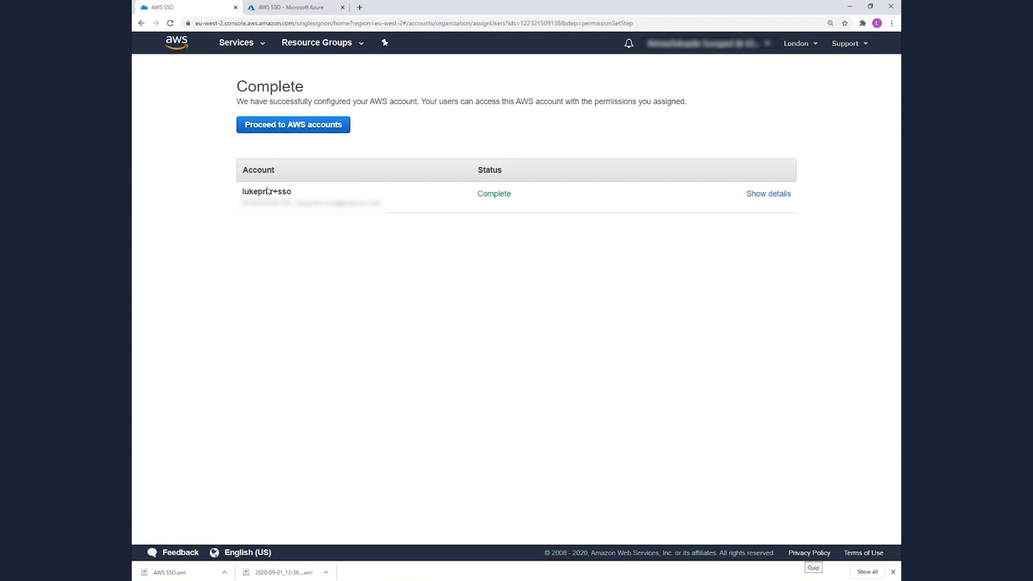
left_click(289, 125)
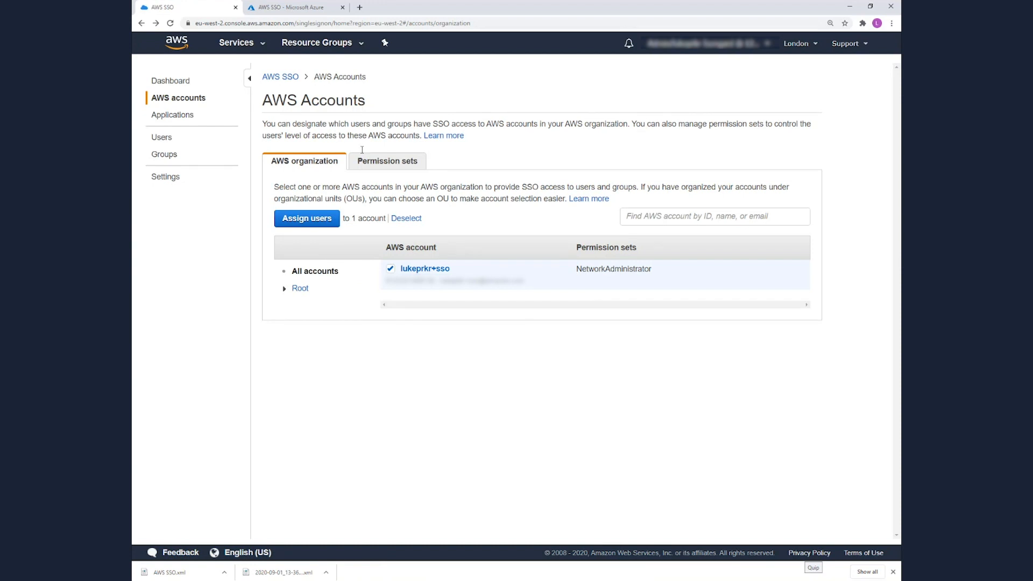
left_click(380, 161)
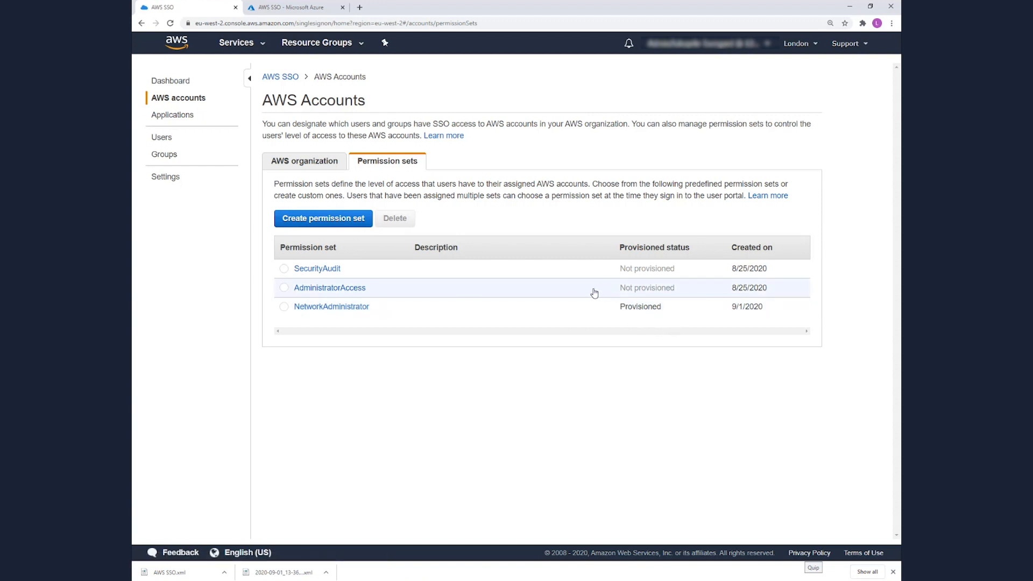
Open the AWS SSO user portal in an incognito window and sign in with the demo user's username and account password, without staying signed in
left_click(167, 83)
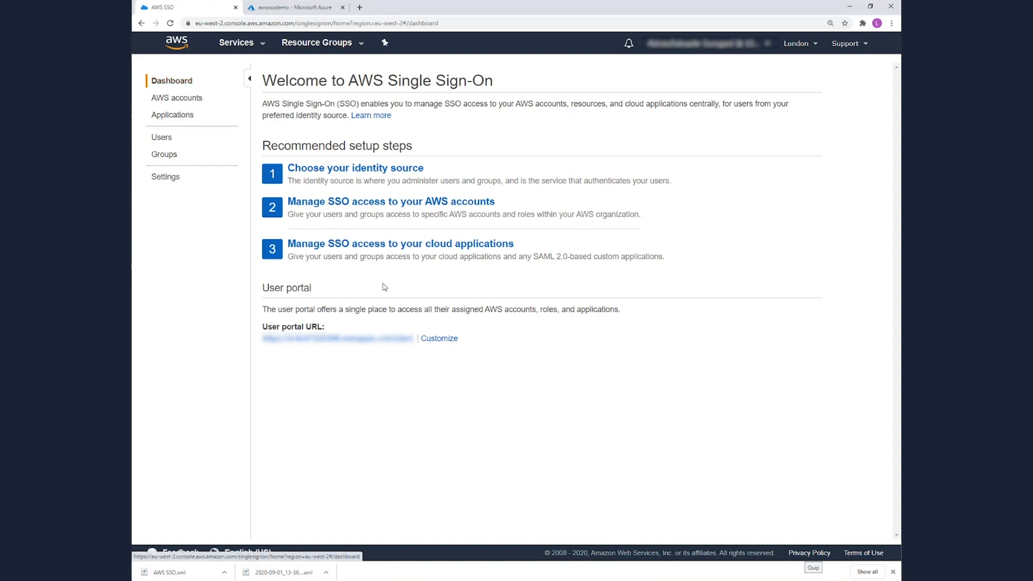
right_click(307, 345)
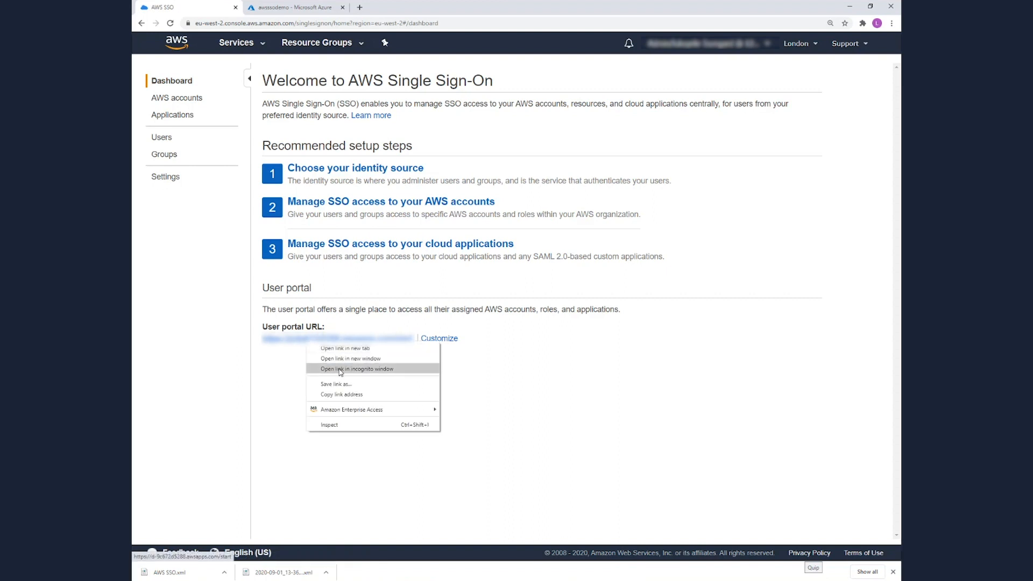
left_click(340, 370)
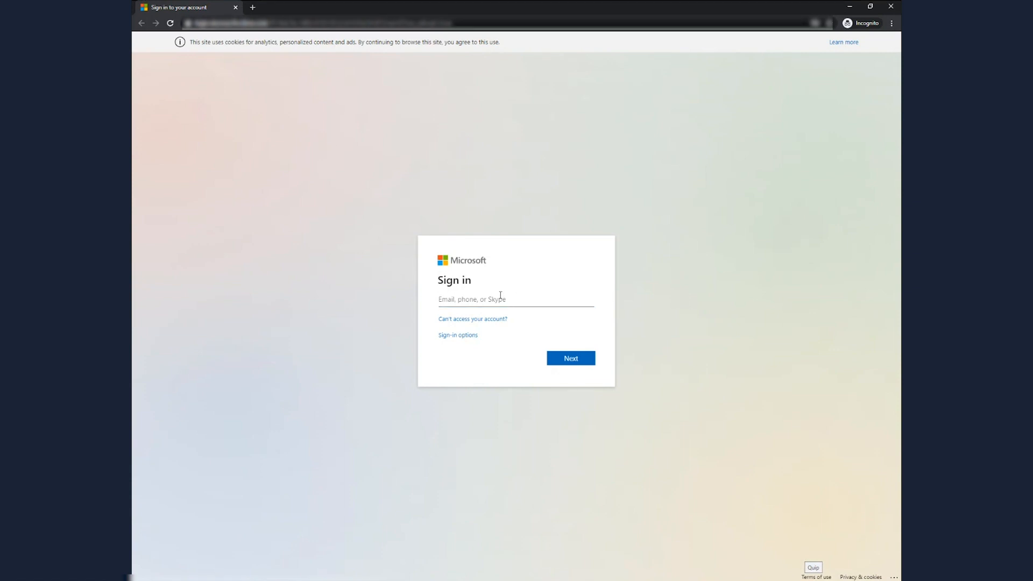
key("ctrl+v")
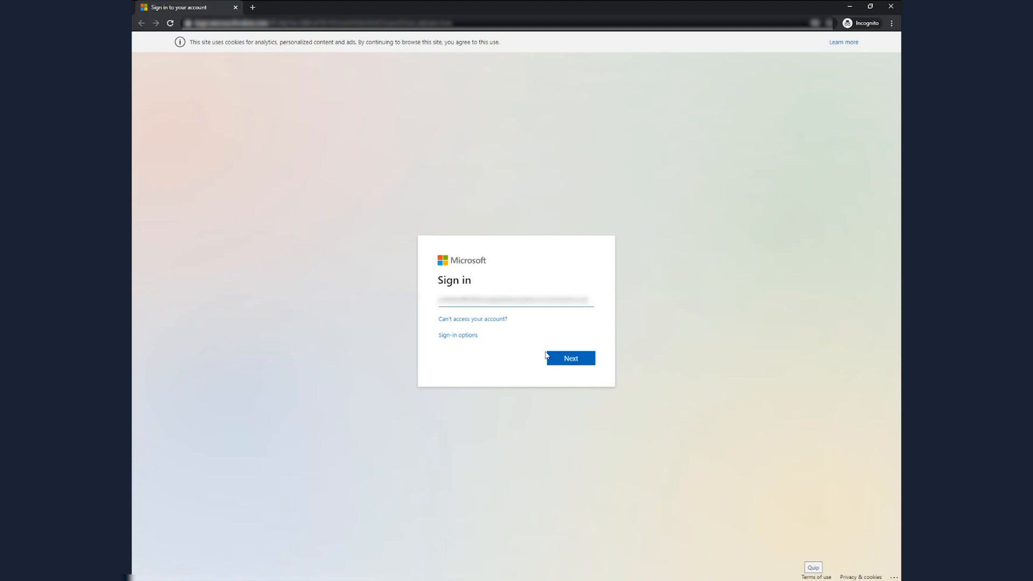
left_click(563, 362)
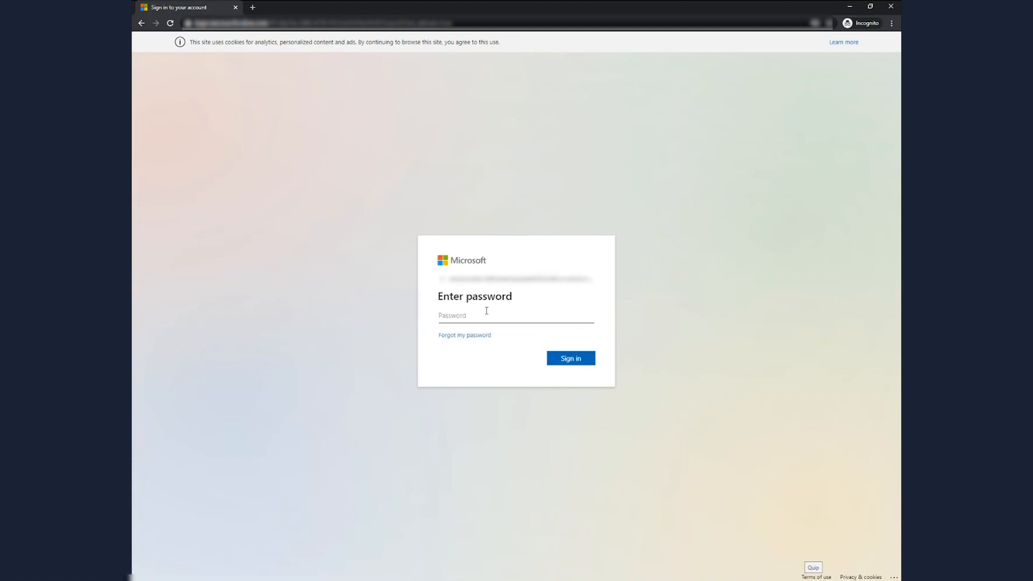
type("•••••••••••••")
key("Return")
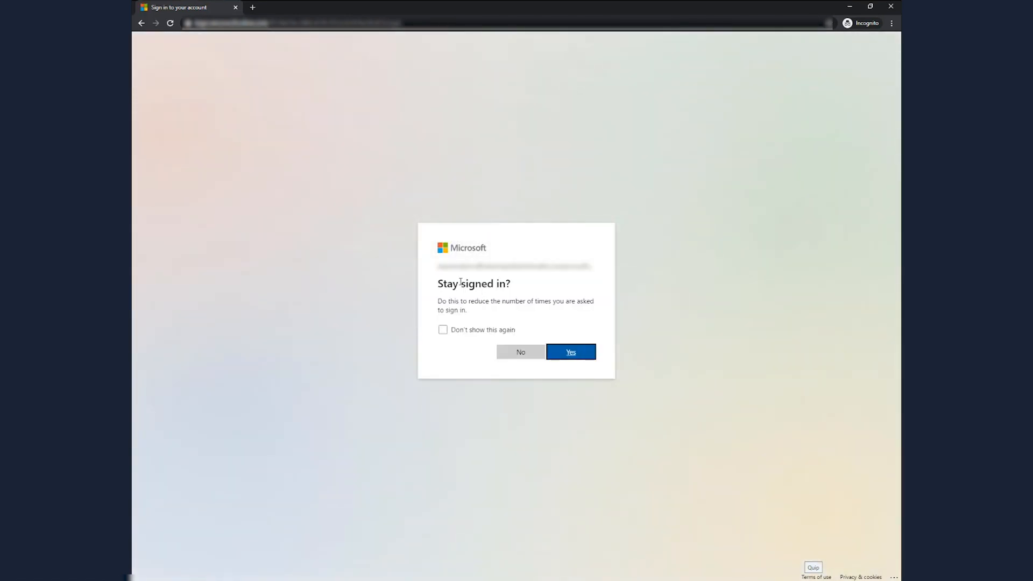
left_click(516, 352)
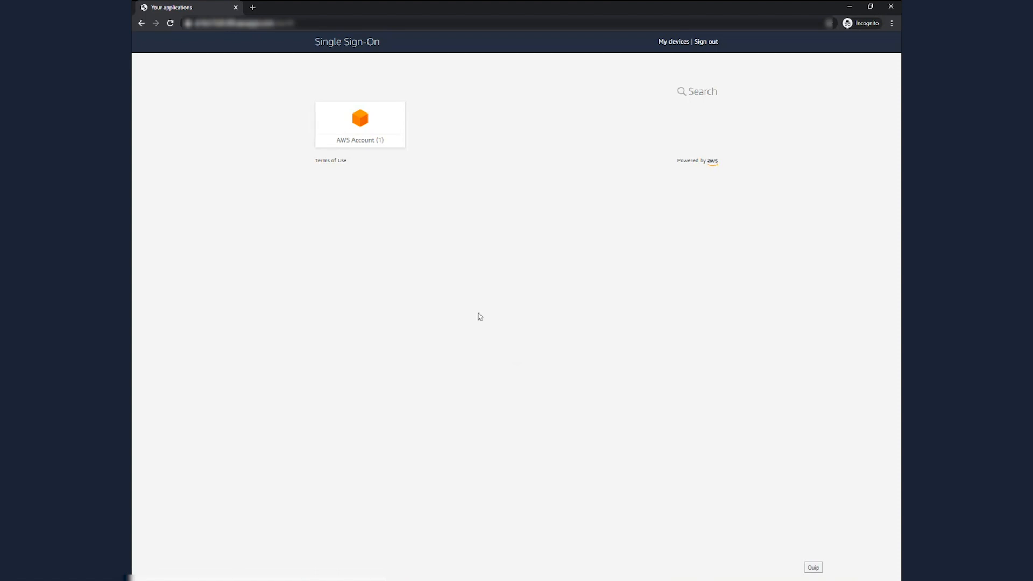
Open the assigned AWS account's management console with the NetworkAdministrator role and check the federated login details
left_click(355, 134)
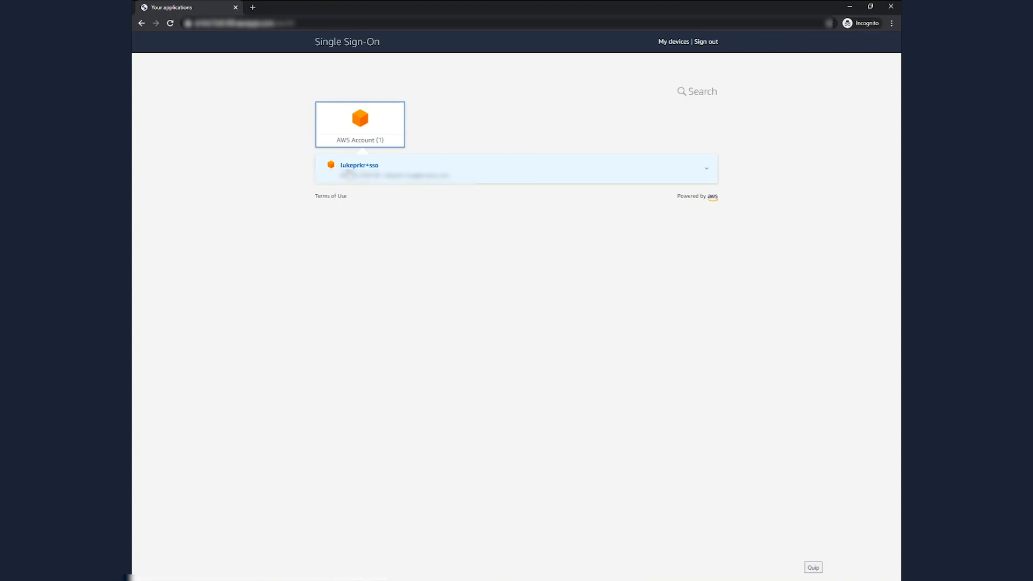
left_click(348, 172)
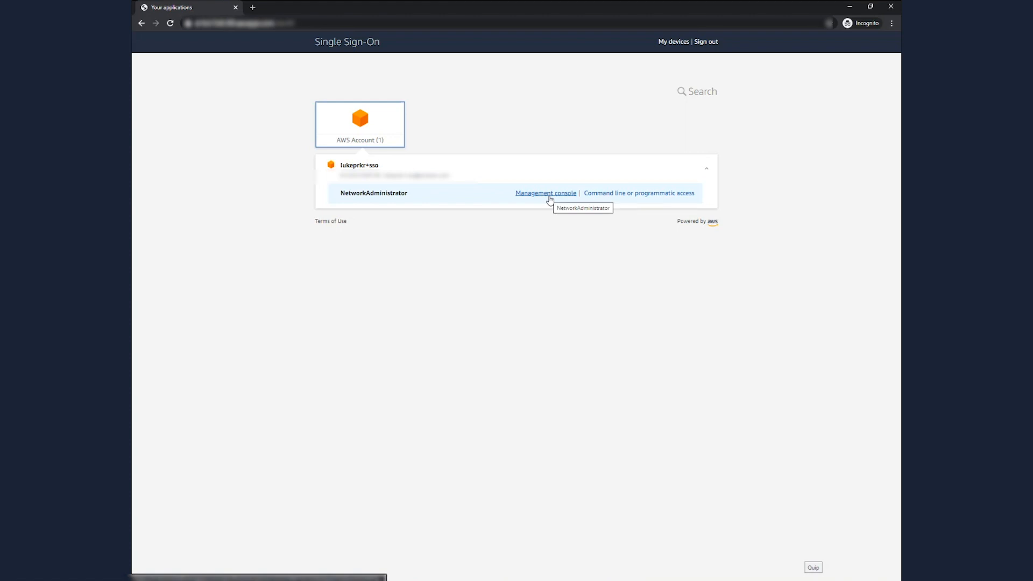
left_click(548, 194)
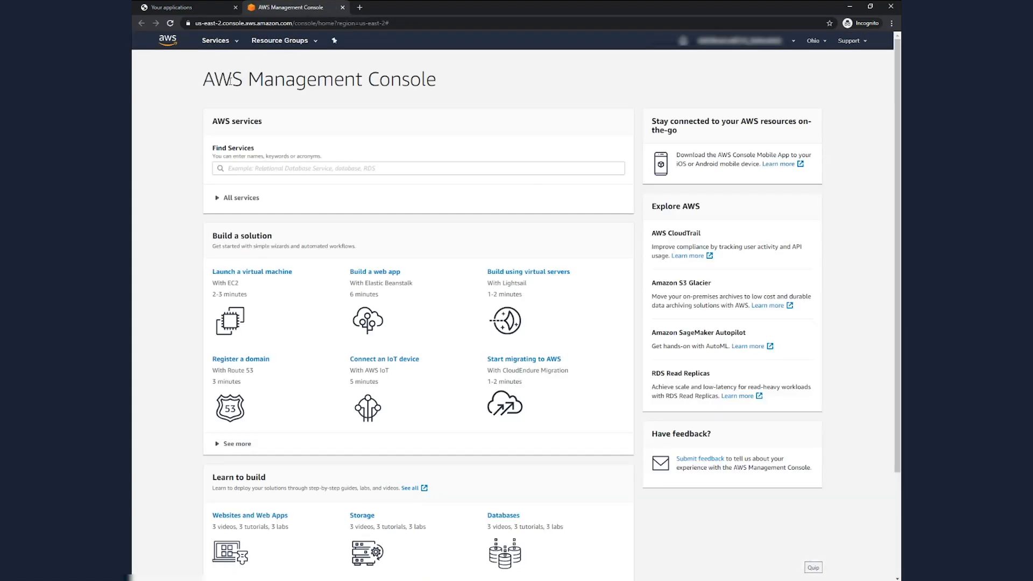
left_click(723, 50)
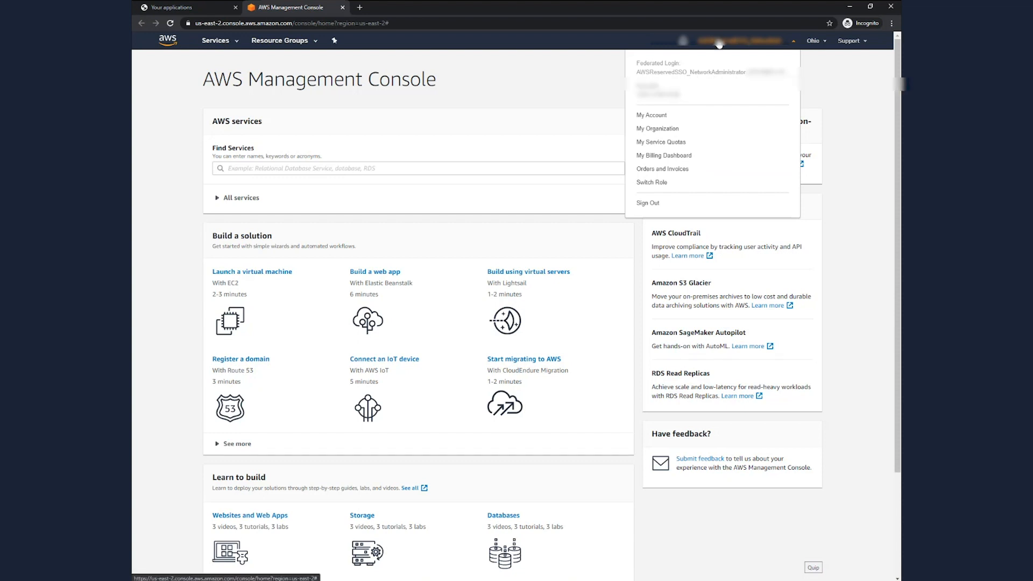
left_click(720, 43)
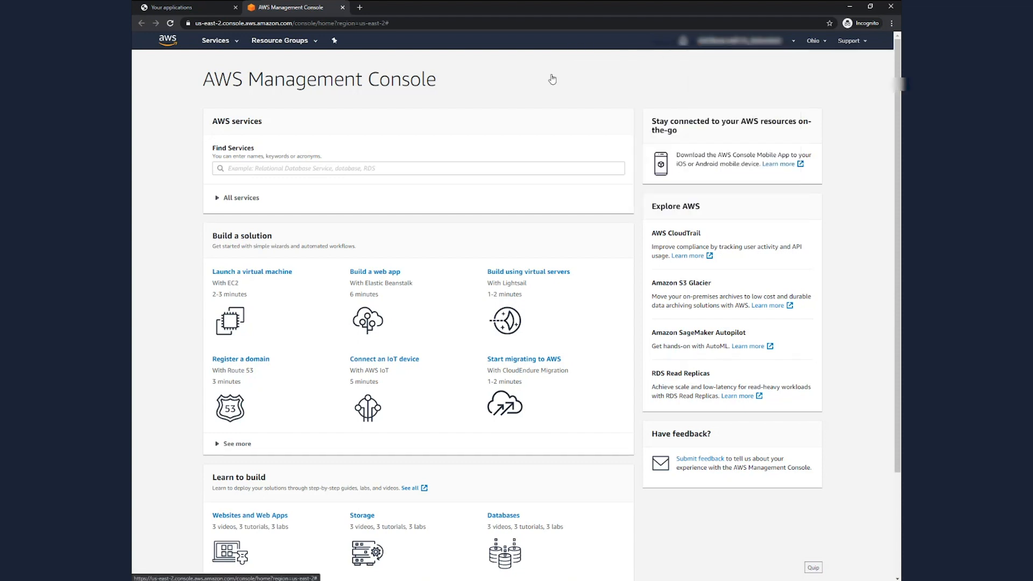
Try to launch an EC2 instance from the 64-bit (x86) Amazon Linux 2 AMI to test the role's permissions
left_click(235, 200)
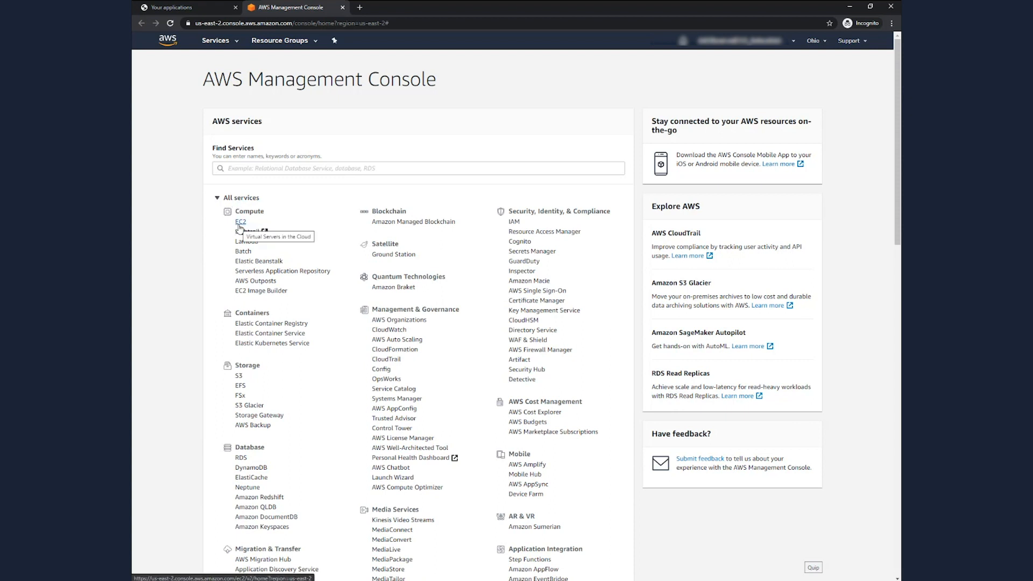
left_click(240, 225)
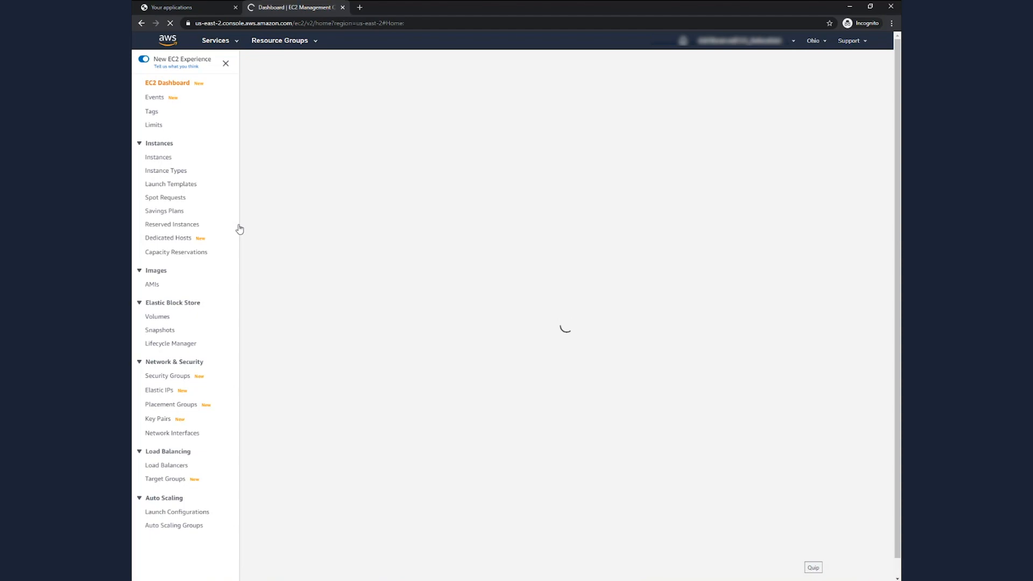
left_click(300, 335)
left_click(299, 347)
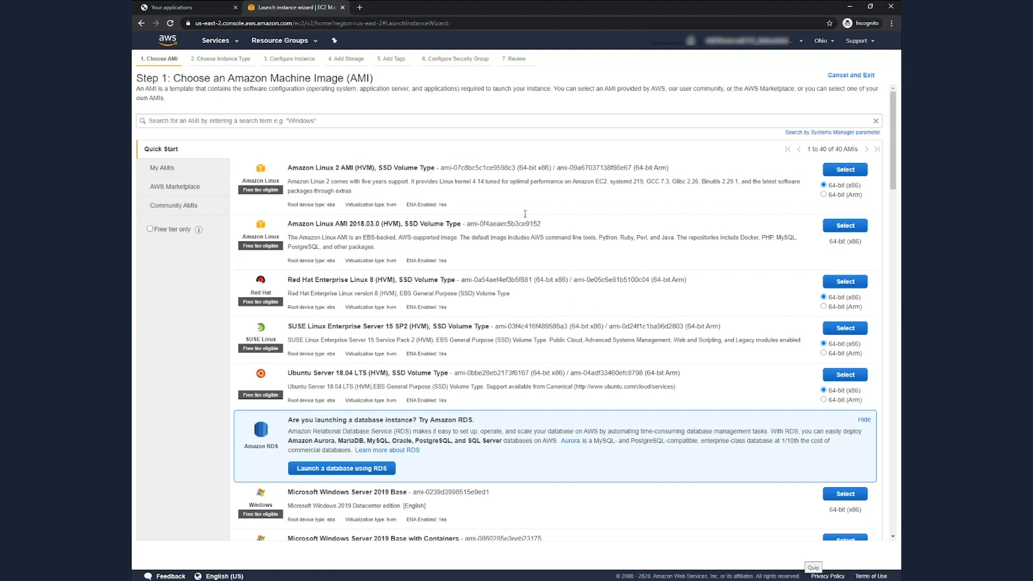
left_click(855, 172)
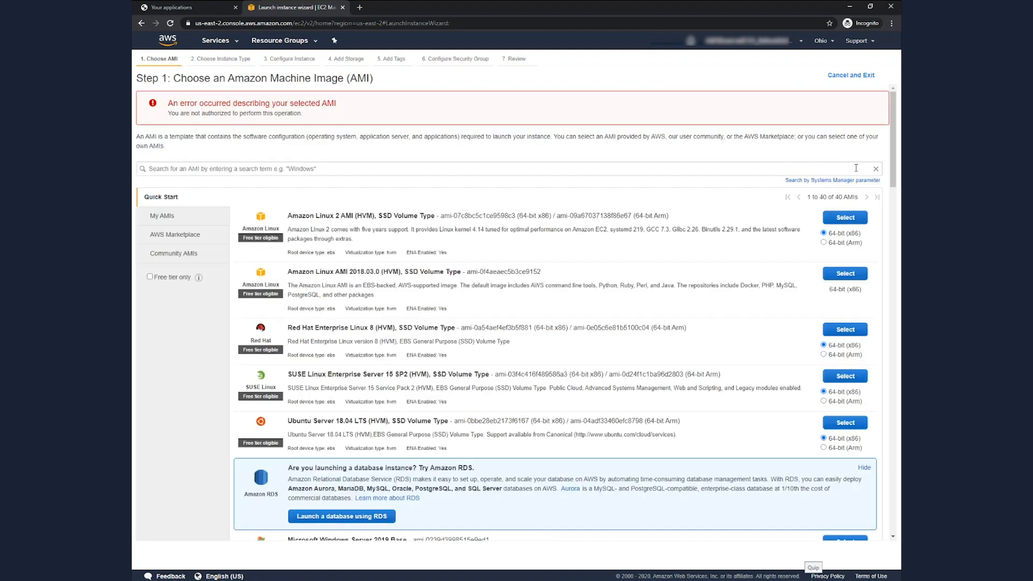
left_click_drag(168, 103, 336, 118)
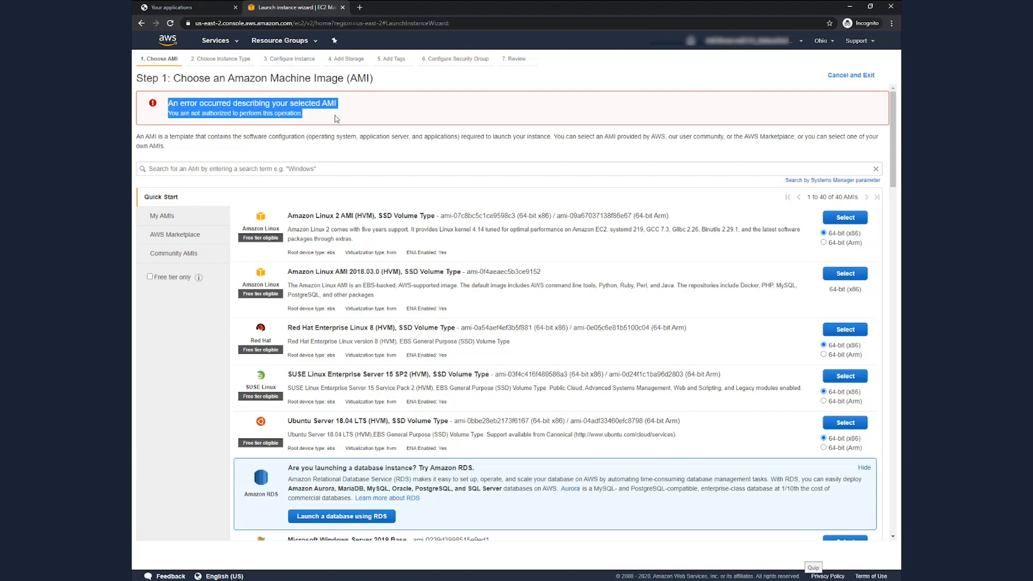